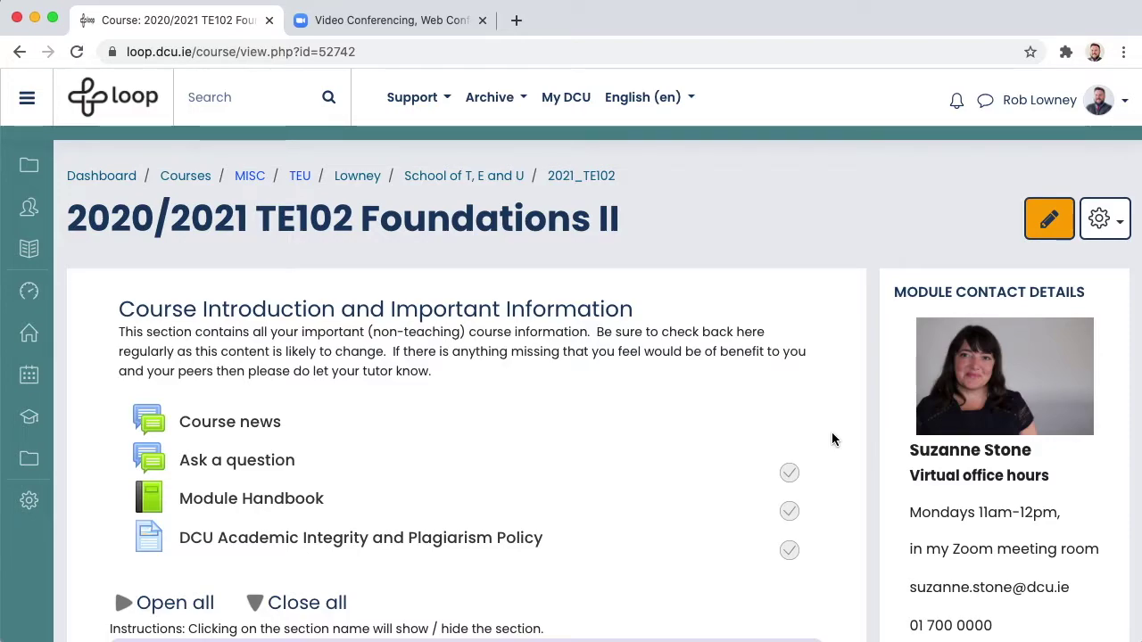
- Expand the Live online classes section on the TE102 course page to reveal the TE102 Zoom Classroom
scroll(832, 432, down, 4)
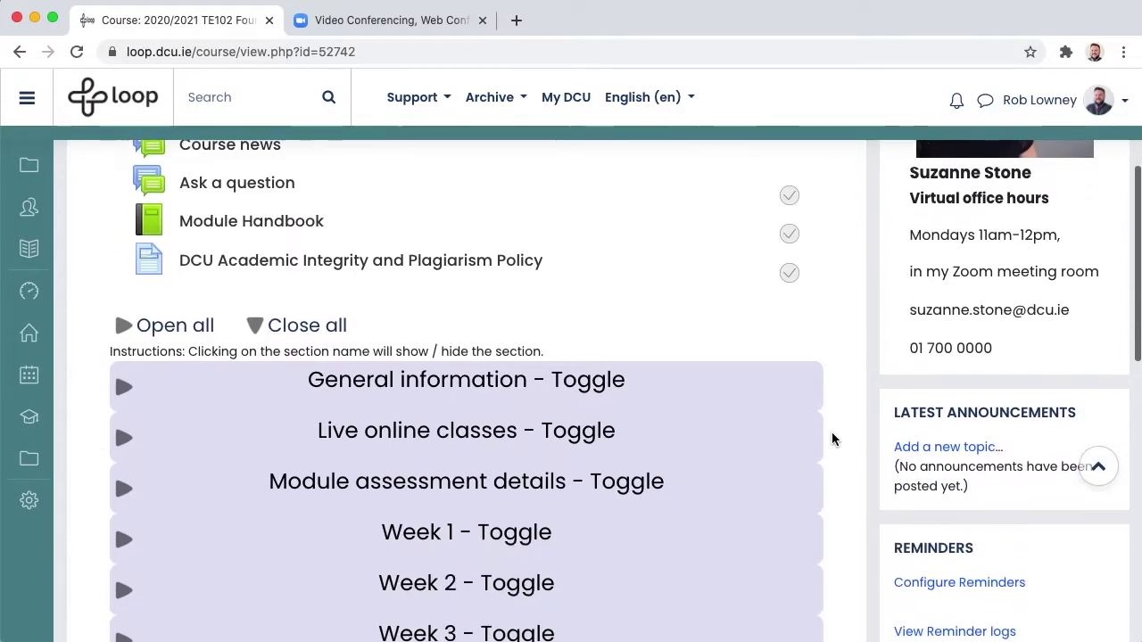
click(123, 446)
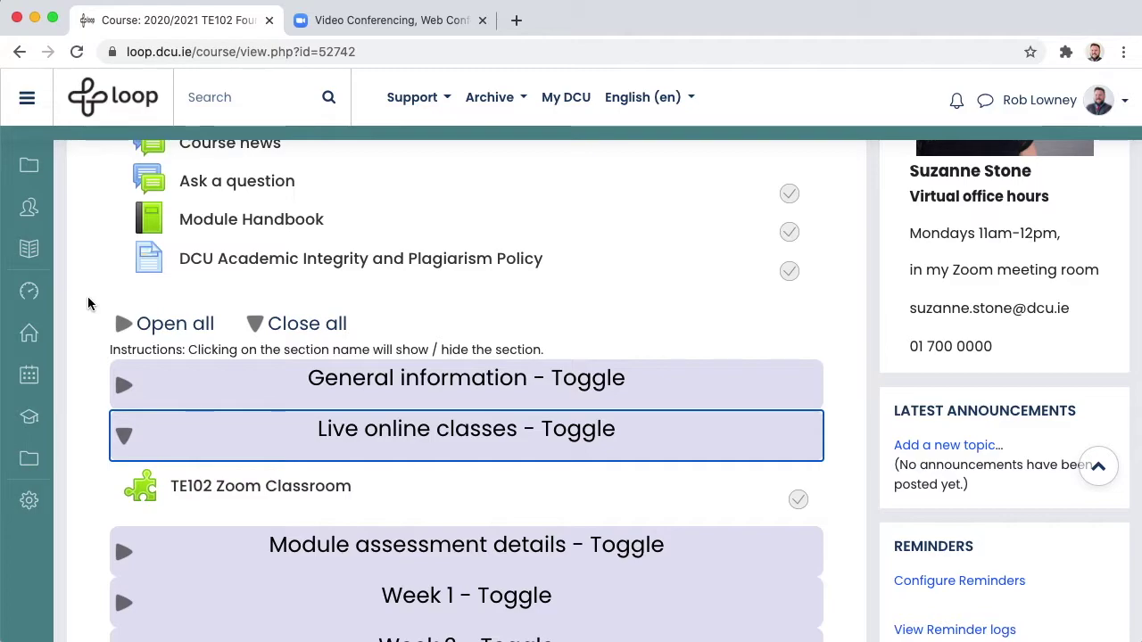
- Sign in to the Zoom web portal and open the Schedule a Meeting form
click(321, 21)
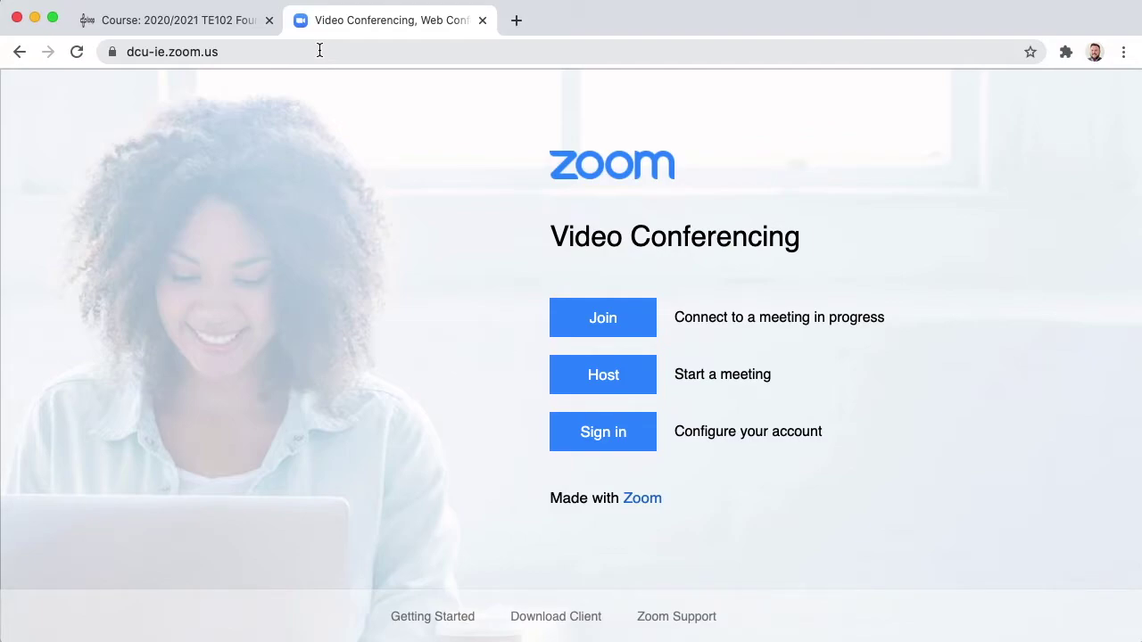
click(601, 432)
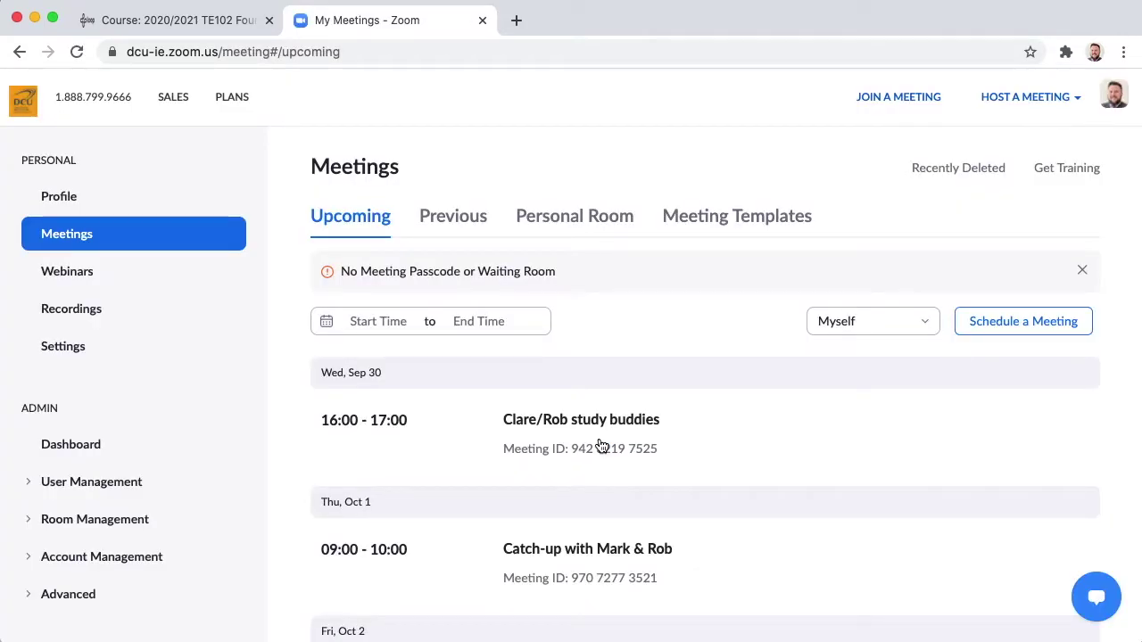
click(1008, 321)
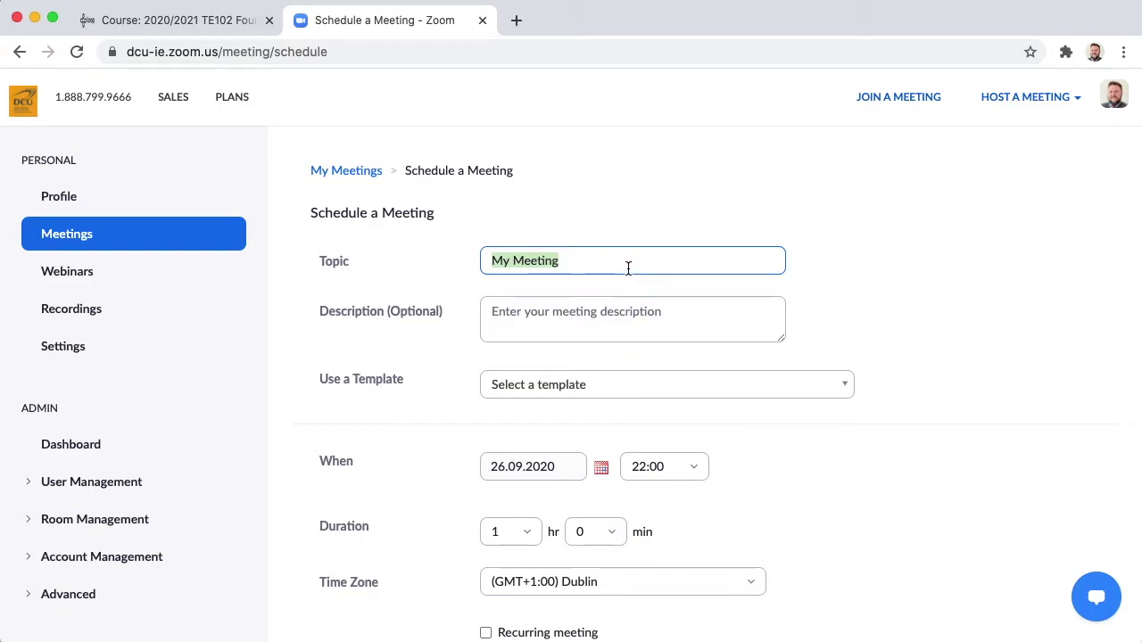
- Title the meeting 'TE102 Weekly Tutorial - Tutorial Group 1' plus the tutor's name, and describe it as a weekly recurring meeting for Tutorial Group 1
text(TE102 Weekly Tutorial - Tutor)
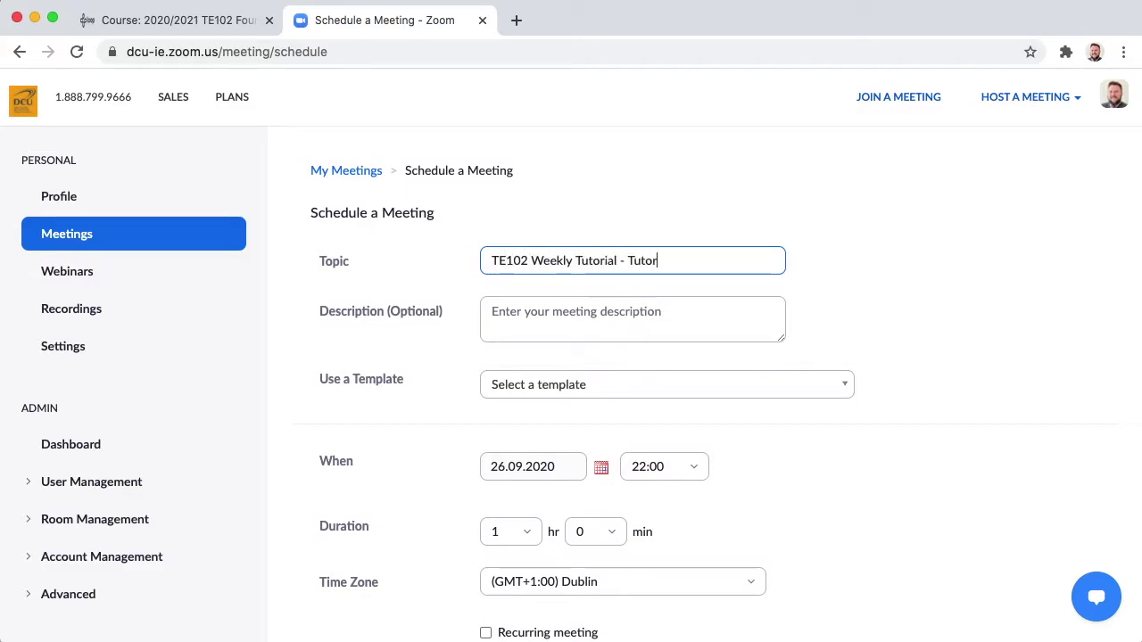
click(509, 316)
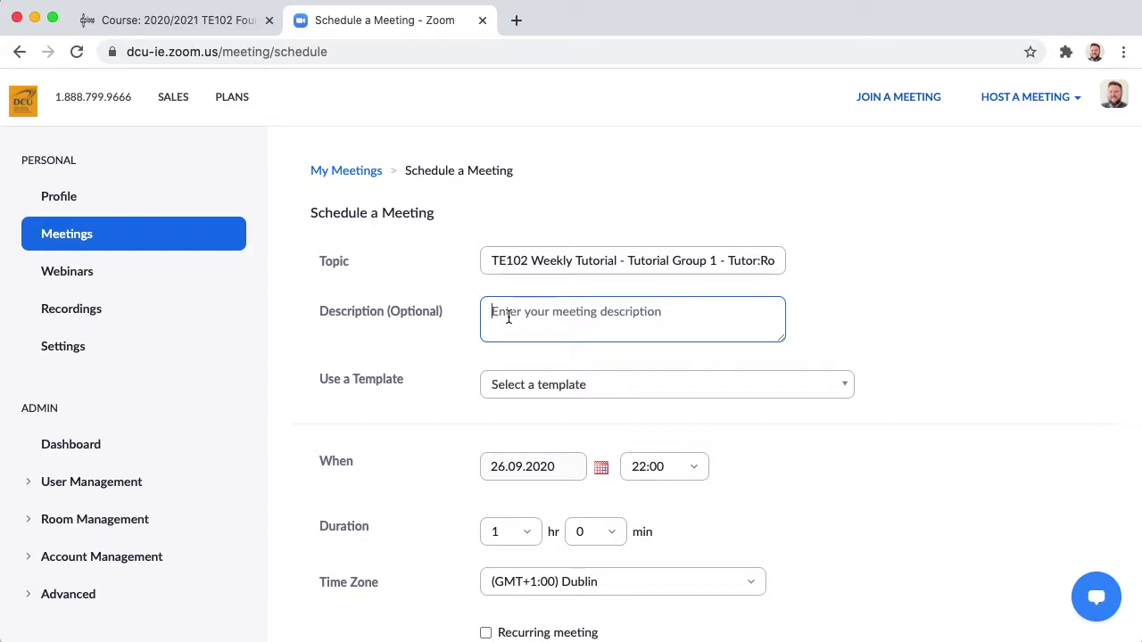
text(This is a weekly recurring Zoom meeting for Tutor)
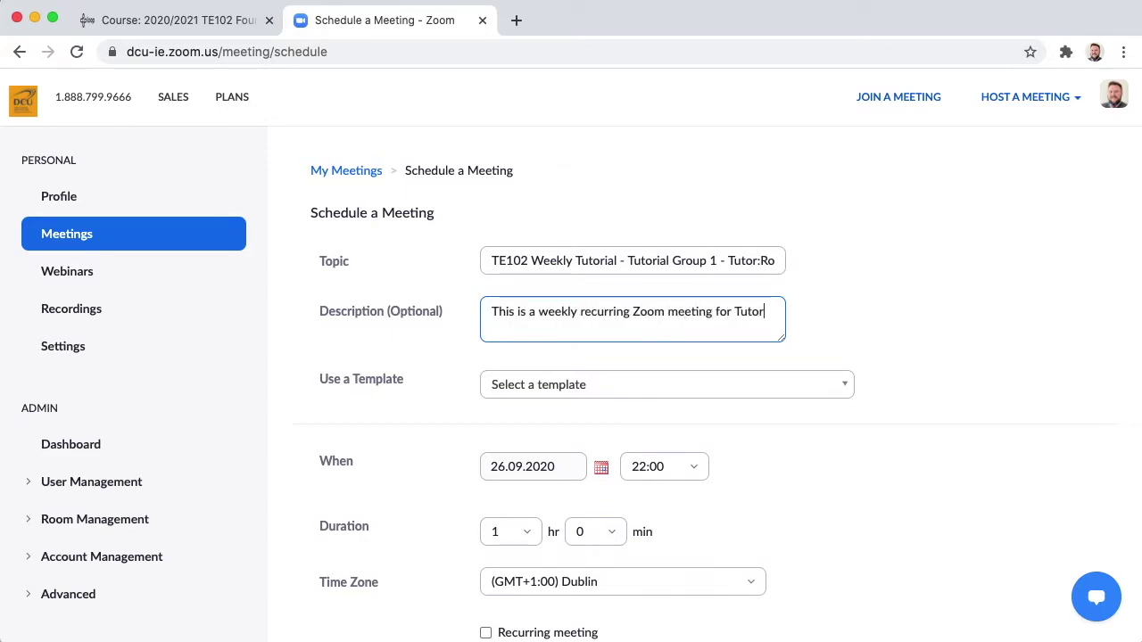
text(ial Group 1)
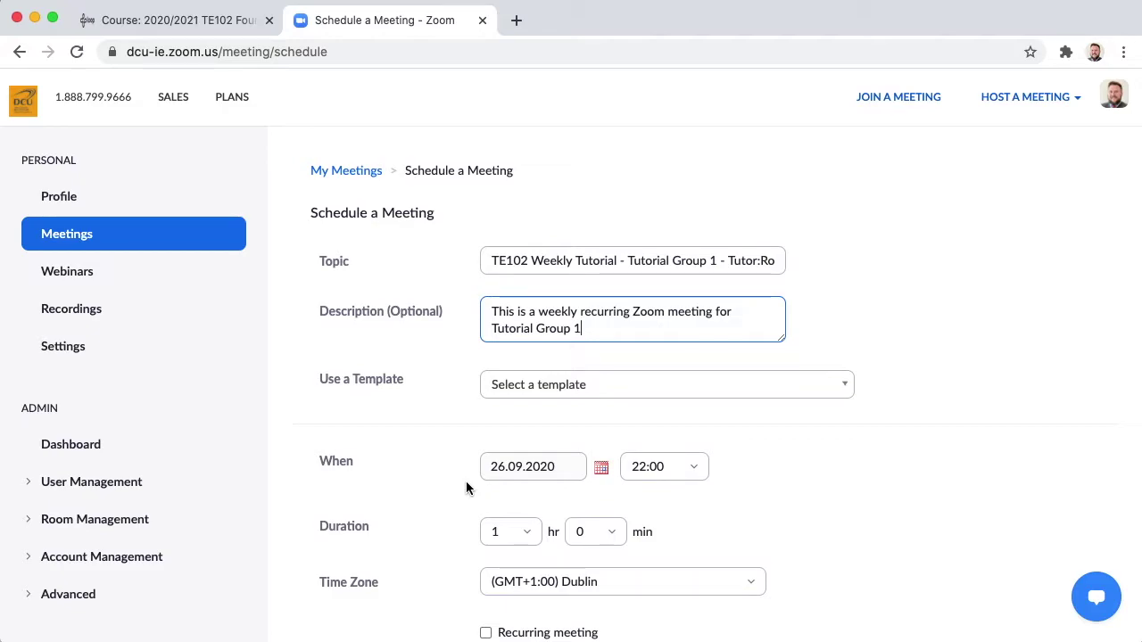
- Set the meeting to start on 06.10.2020 at 11:00
click(603, 469)
click(538, 351)
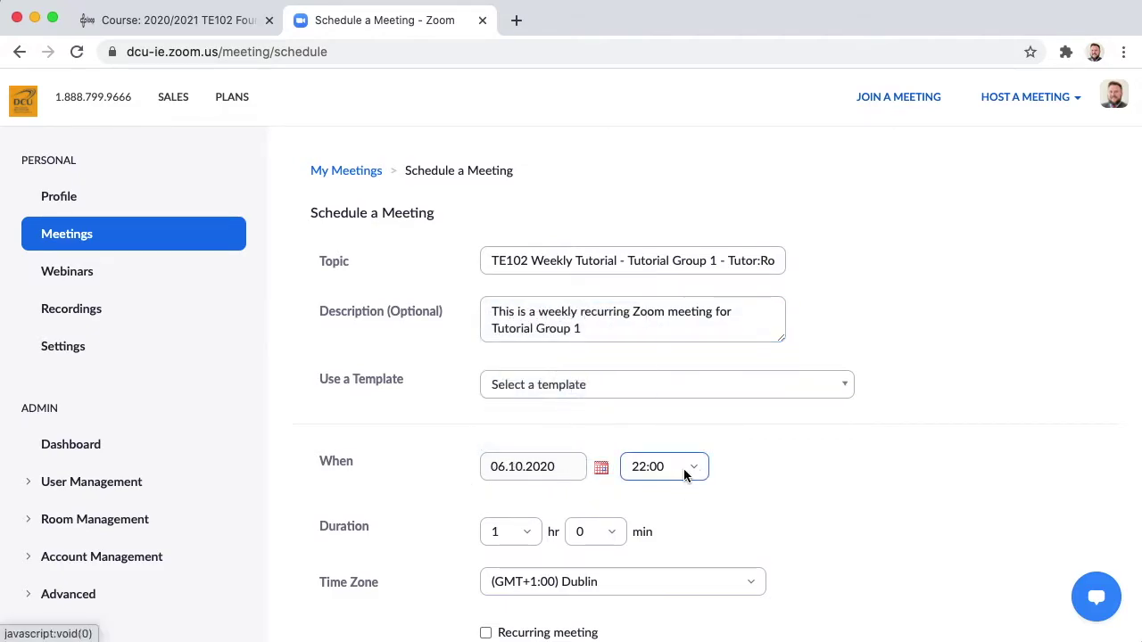
click(671, 467)
scroll(687, 321, up, 5)
click(661, 257)
scroll(735, 506, down, 5)
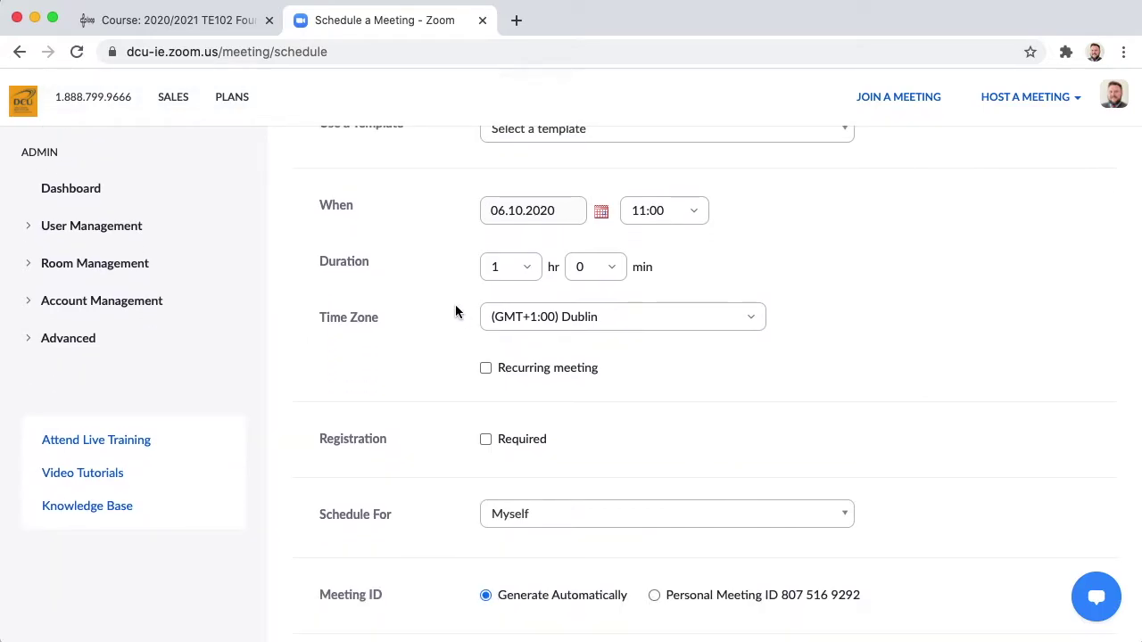
- Make the meeting recur weekly on Tuesdays, ending after 10 occurrences, with the passcode turned off
click(486, 369)
scroll(486, 375, down, 3)
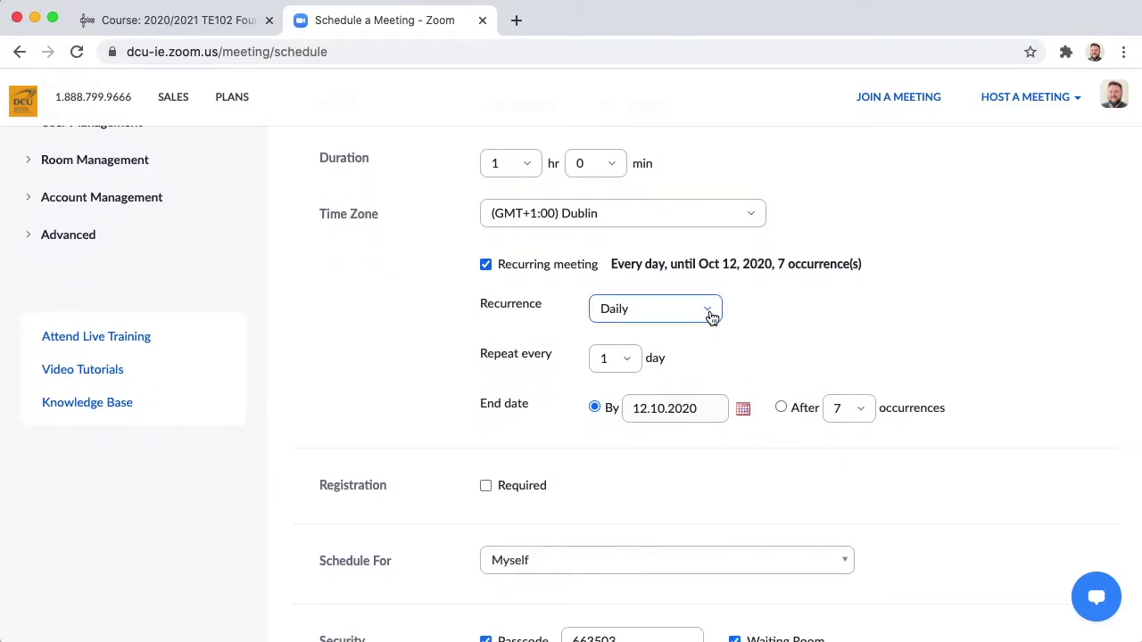
click(712, 317)
click(632, 378)
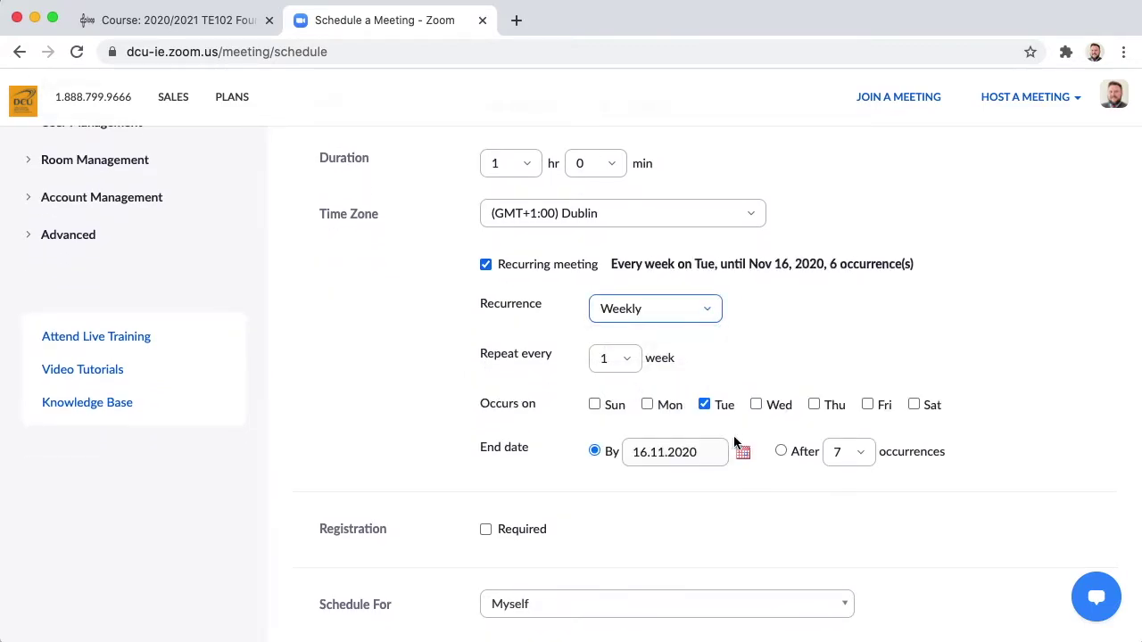
click(781, 450)
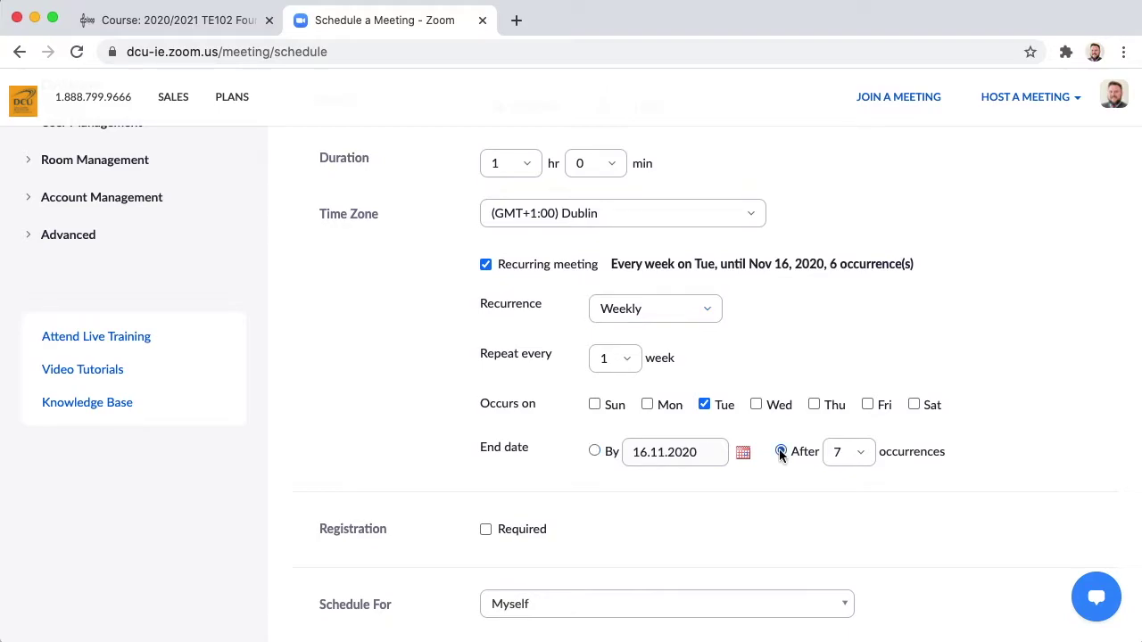
click(849, 451)
scroll(864, 372, down, 2)
click(870, 404)
scroll(965, 454, down, 5)
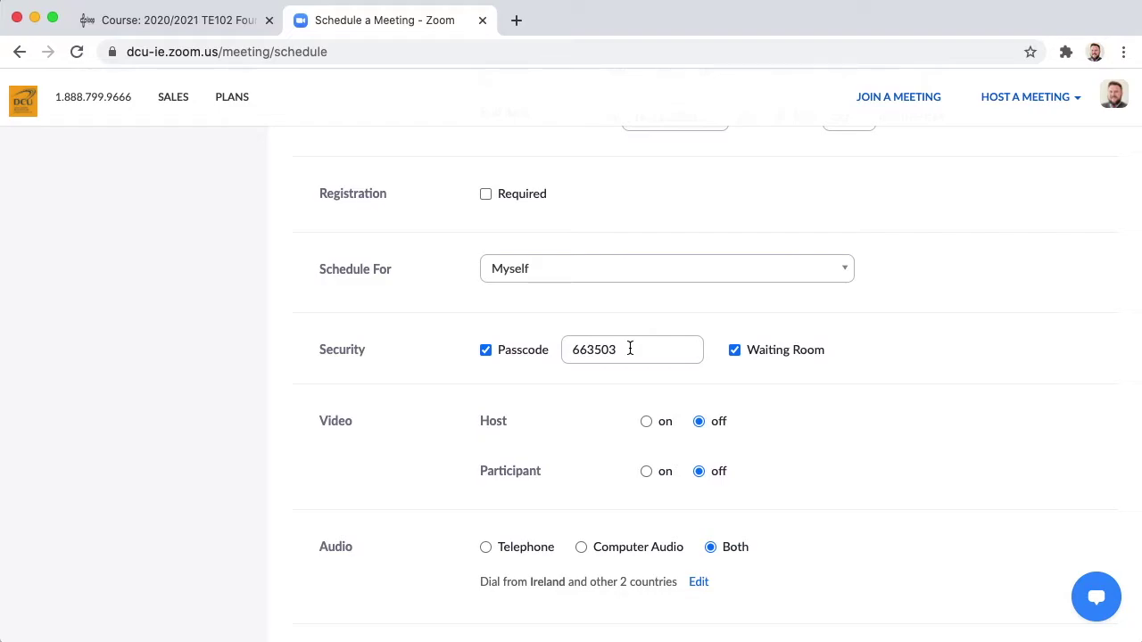
click(484, 351)
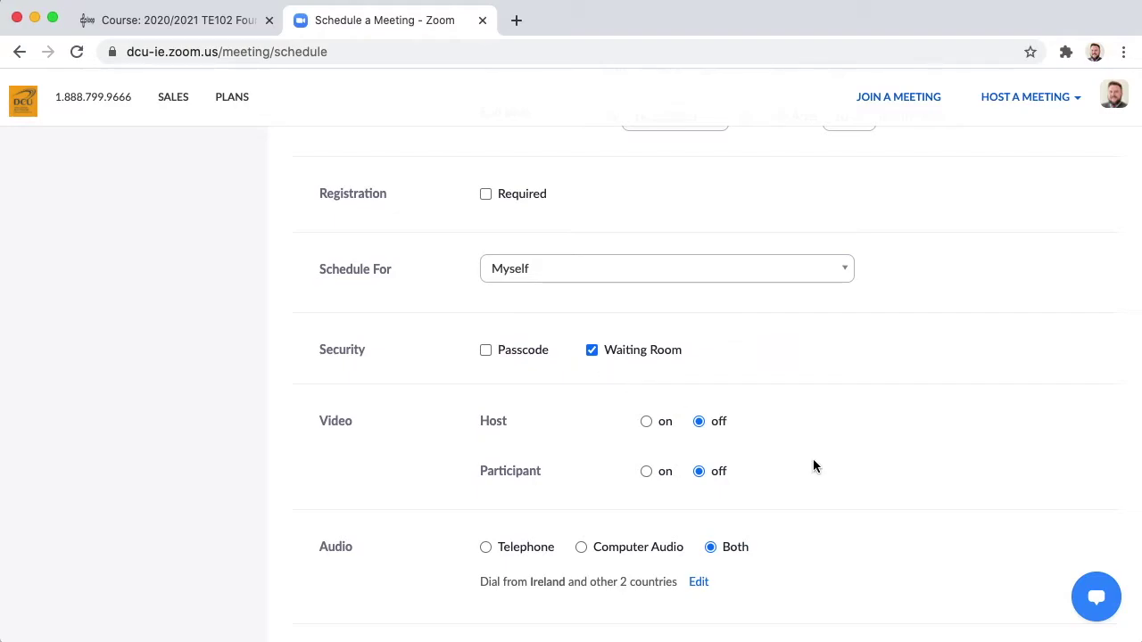
scroll(813, 459, down, 5)
- Save the recurring meeting and copy its invite link address
click(528, 572)
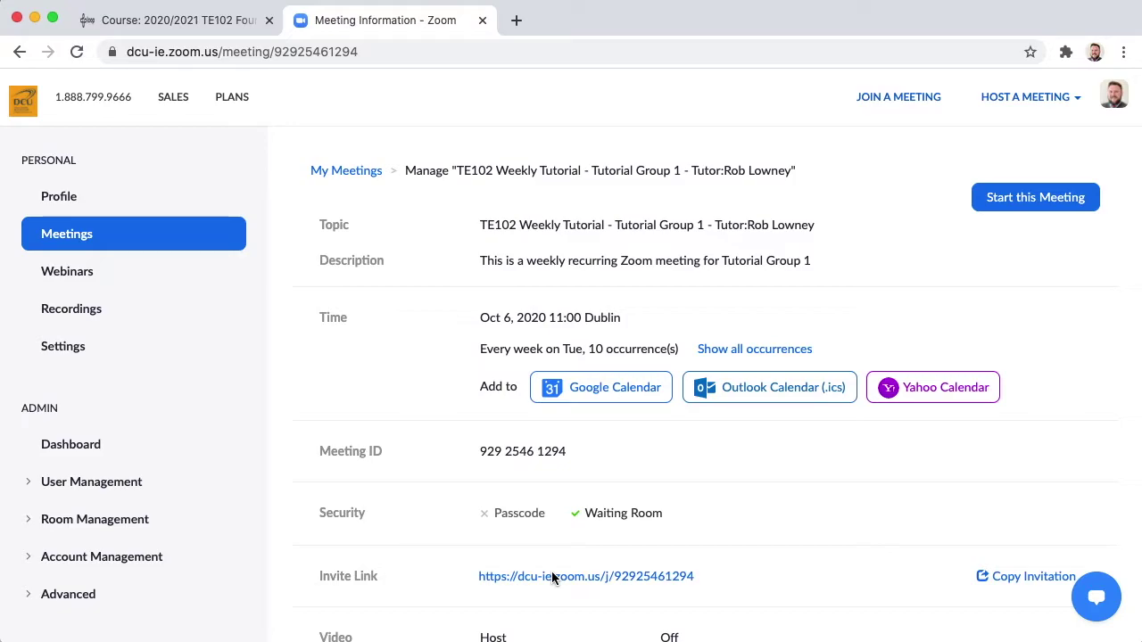
scroll(551, 571, down, 2)
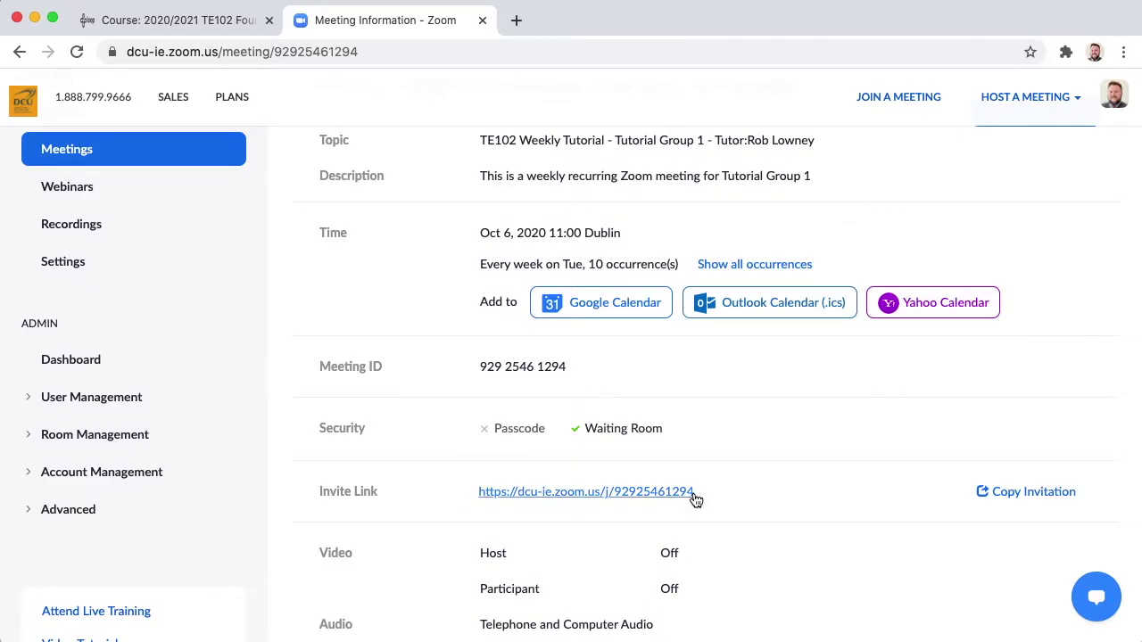
drag(695, 491, 562, 497)
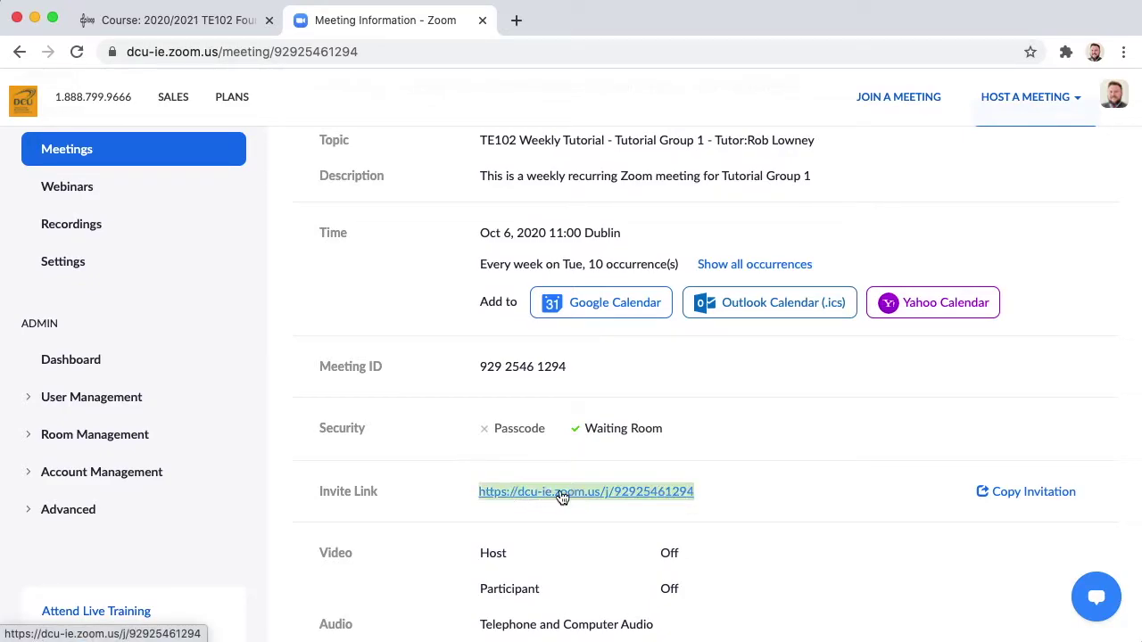
right_click(562, 497)
click(596, 580)
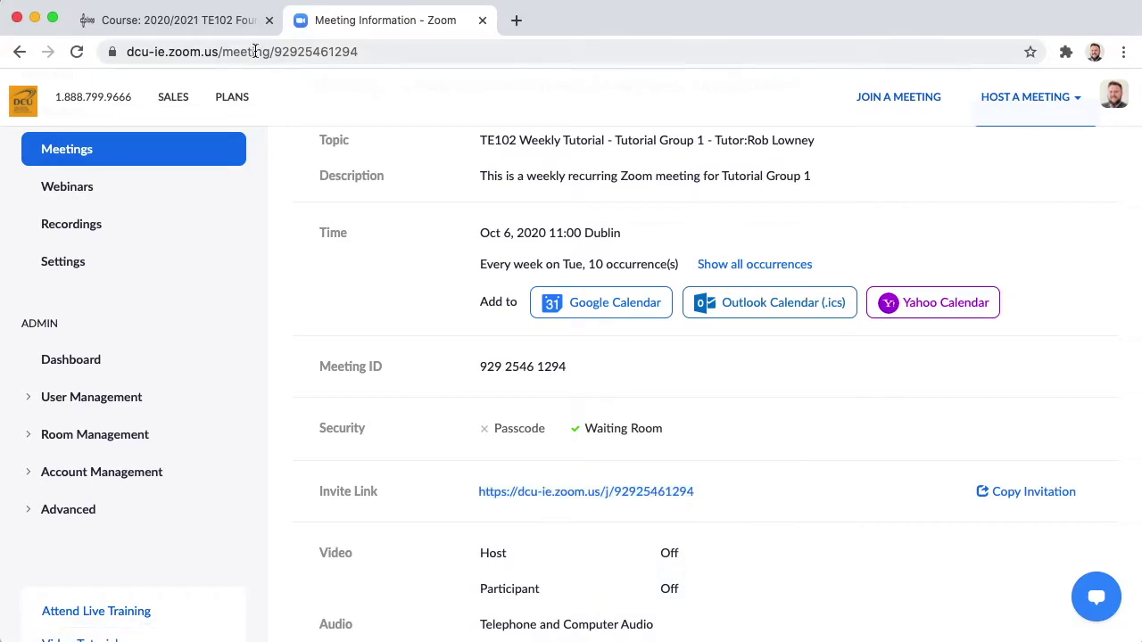
click(198, 22)
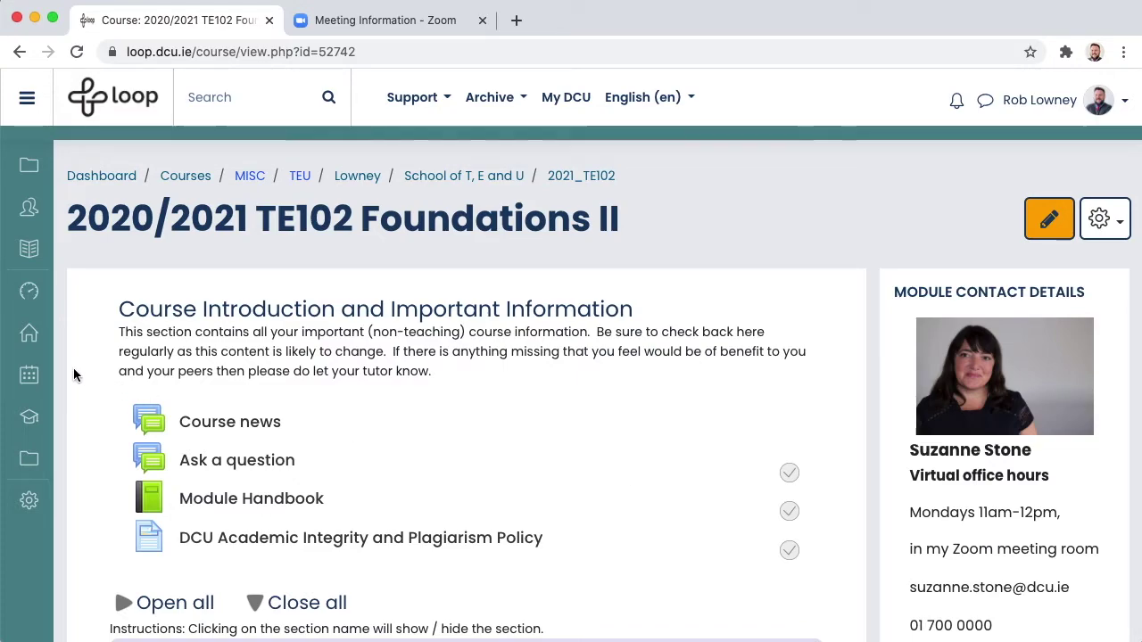
- Open the 2021_TE102 course calendar at September 2020
click(30, 377)
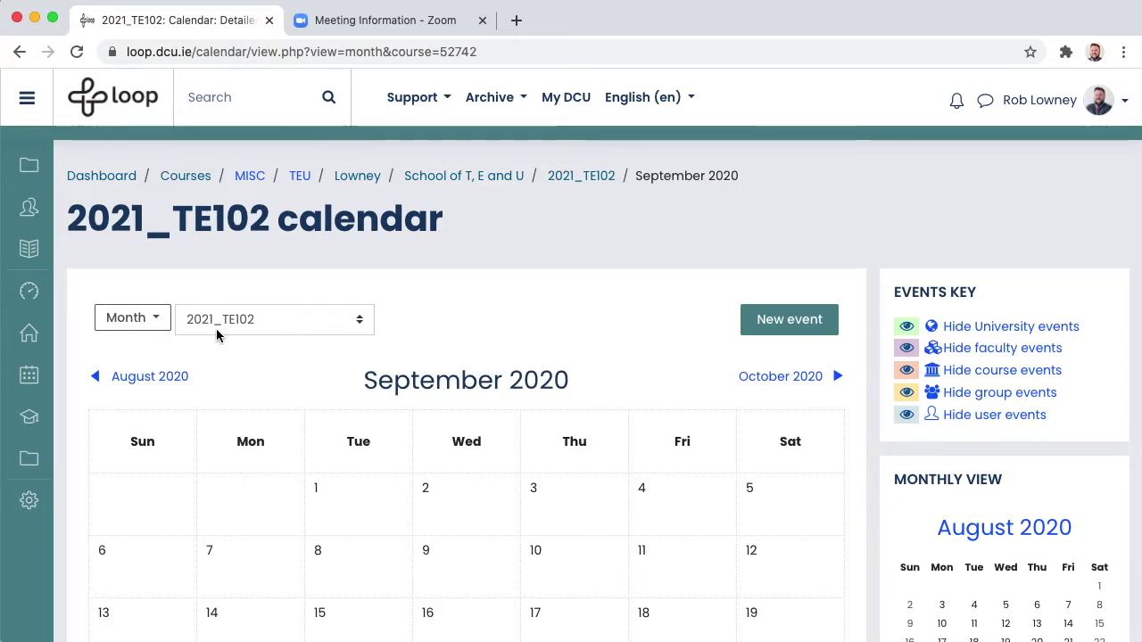
- Create a group event for Tutorial Group 1 on 6 October 2020 at 11:00, titled with the weekly tutorial name
click(789, 321)
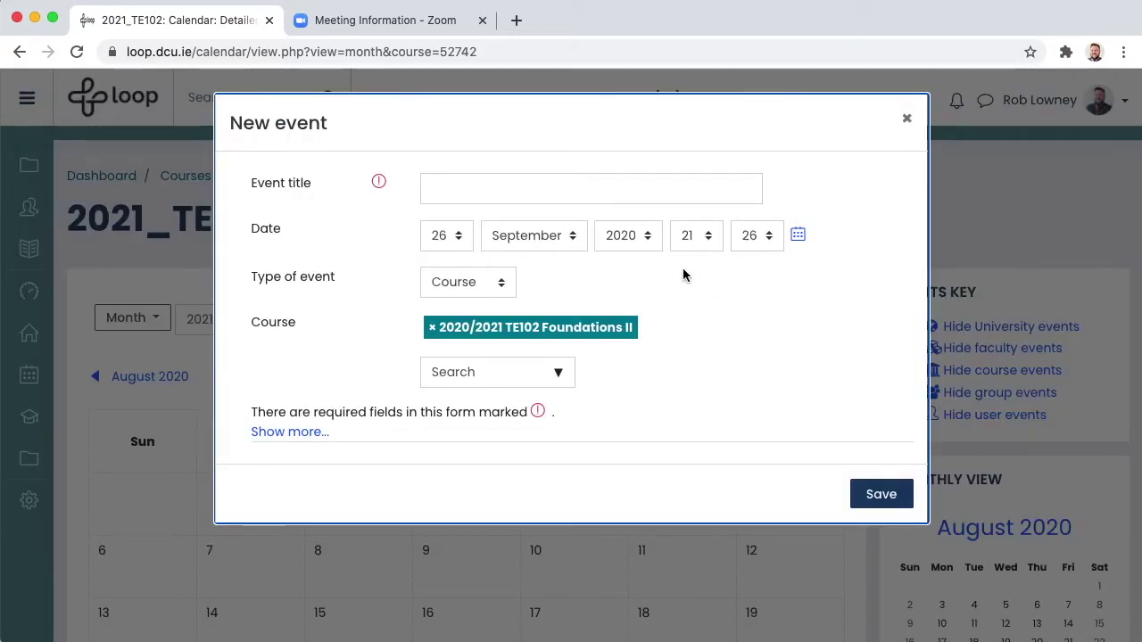
click(448, 193)
text(TE102 )
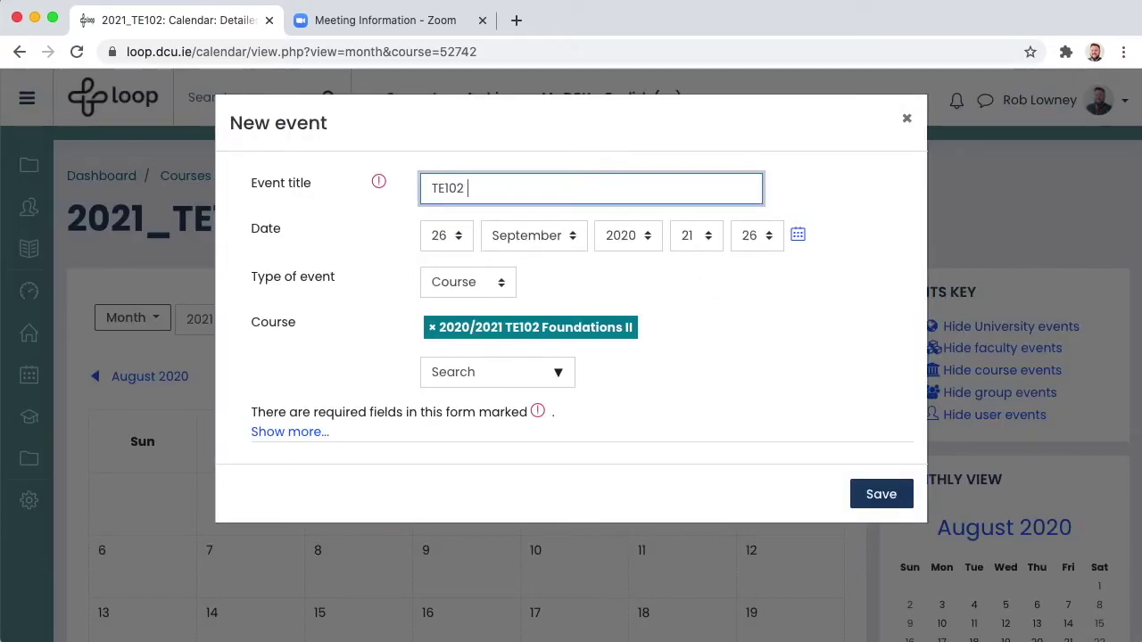
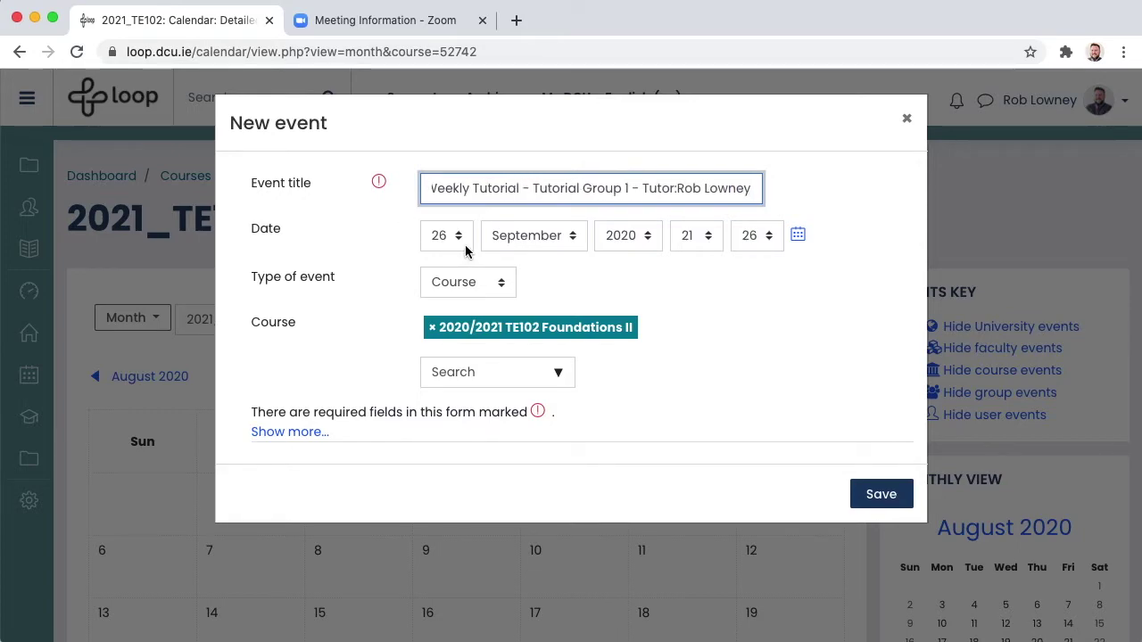
click(465, 245)
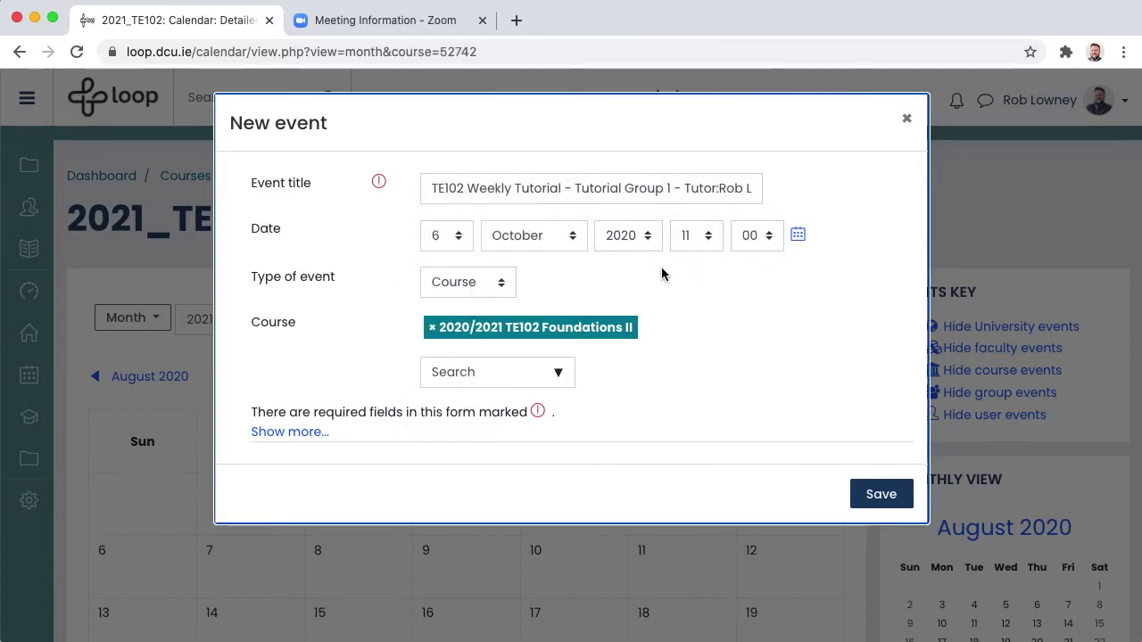
click(501, 282)
click(490, 269)
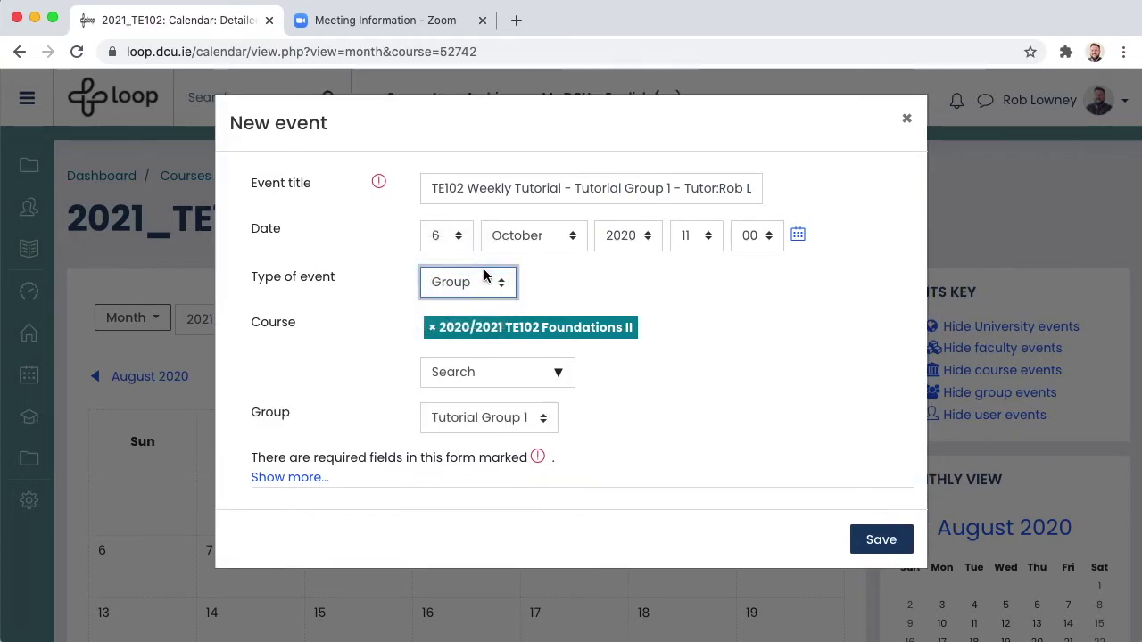
click(392, 372)
click(545, 421)
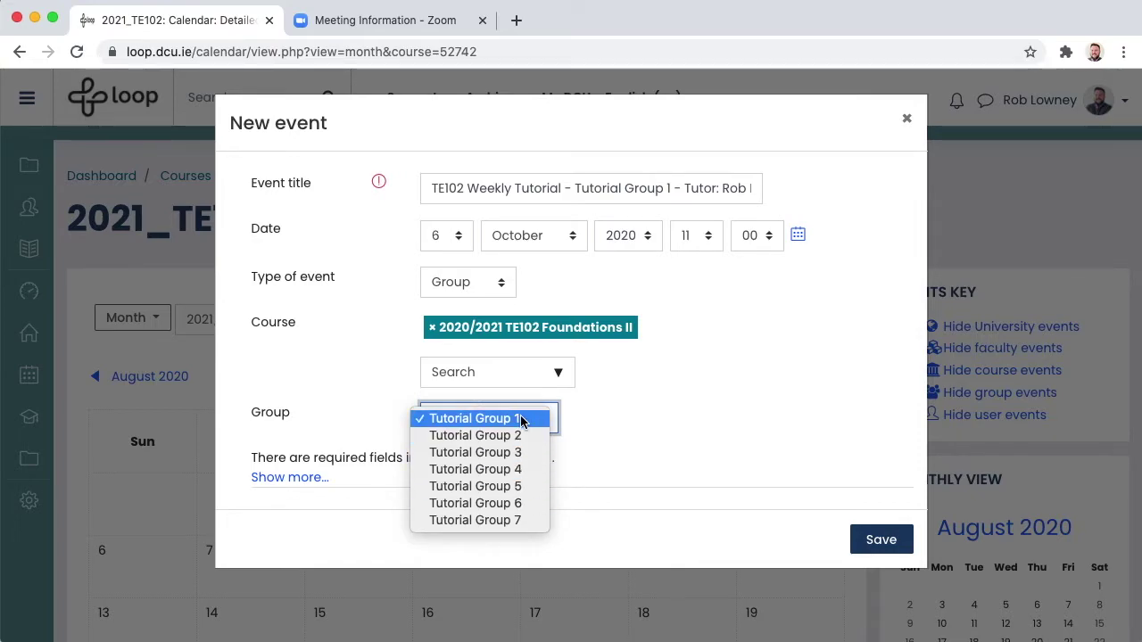
click(523, 420)
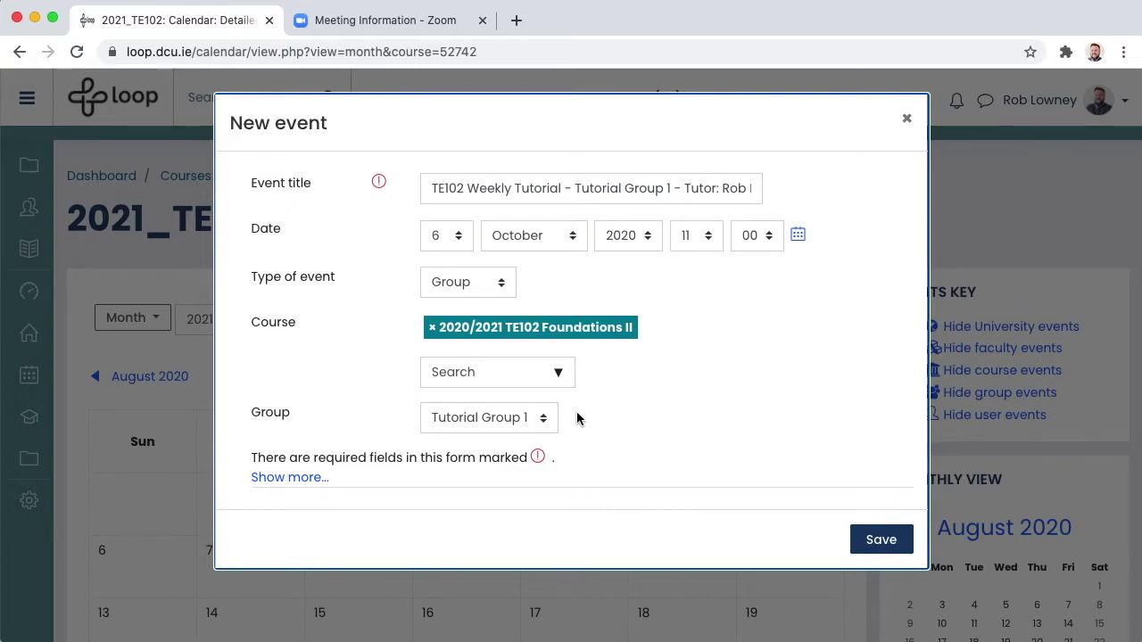
- Write the event description and link the words 'this Zoom link' to the pasted Zoom meeting address
click(301, 488)
scroll(301, 487, down, 2)
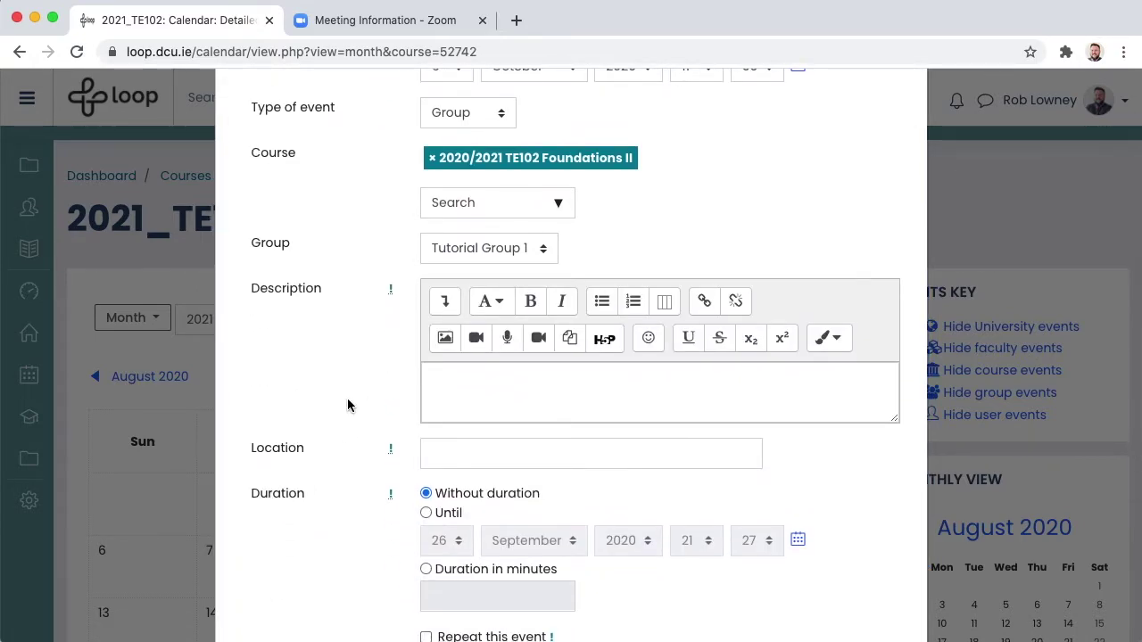
click(450, 397)
text(This is a weekly )
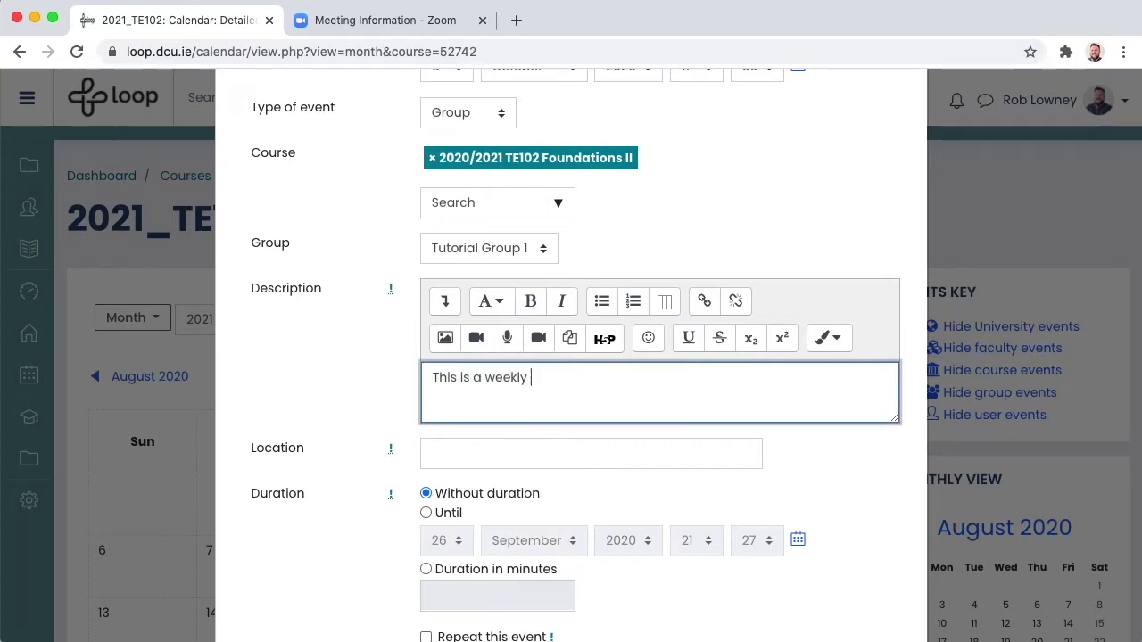
text(tutorial. Click this Zoom link a few minutes before the scheduled time to join the class.)
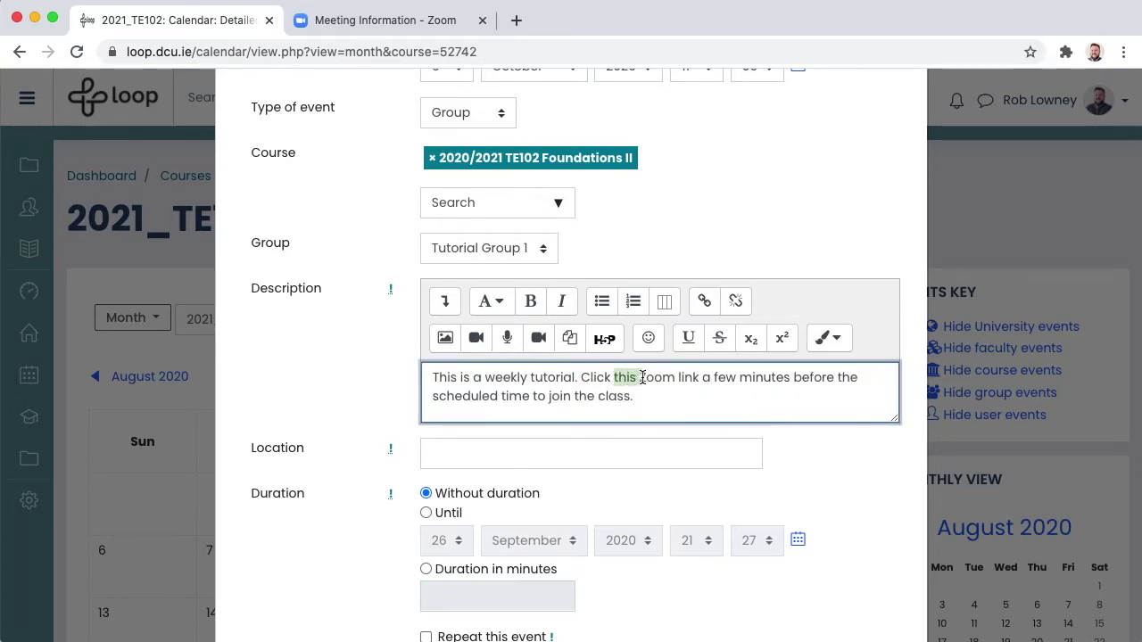
drag(642, 378, 678, 375)
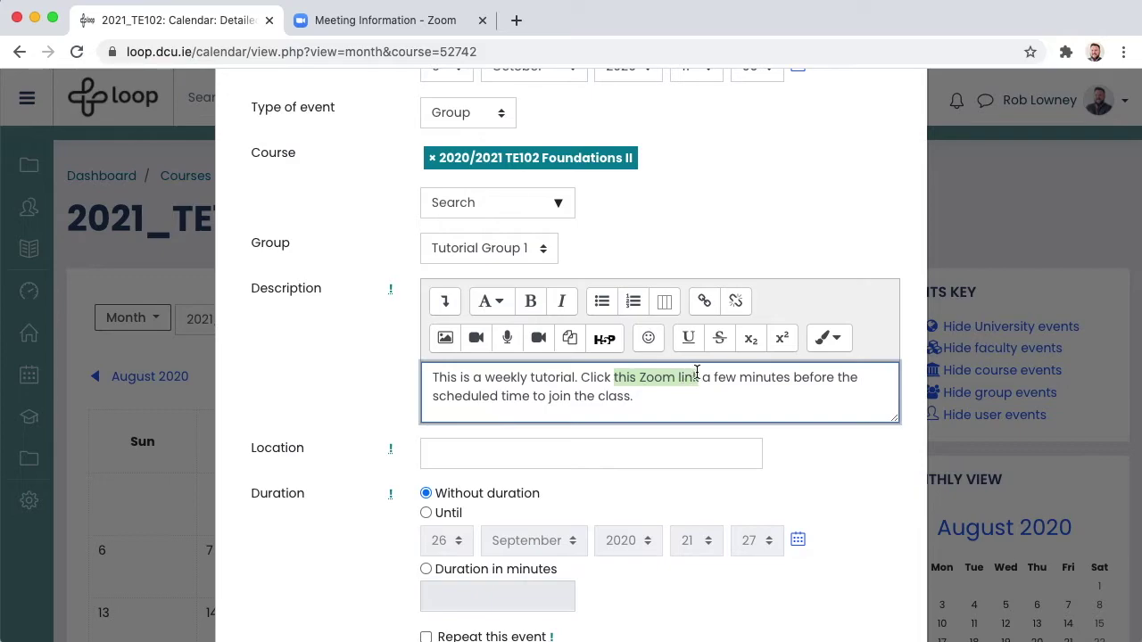
click(704, 302)
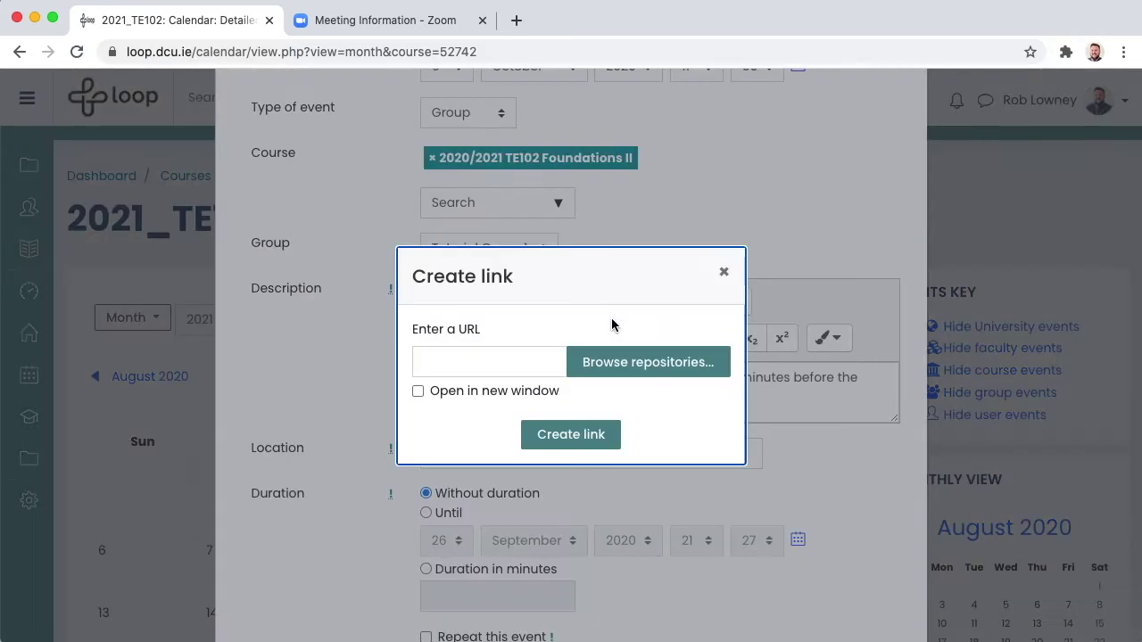
click(427, 363)
key(super+v)
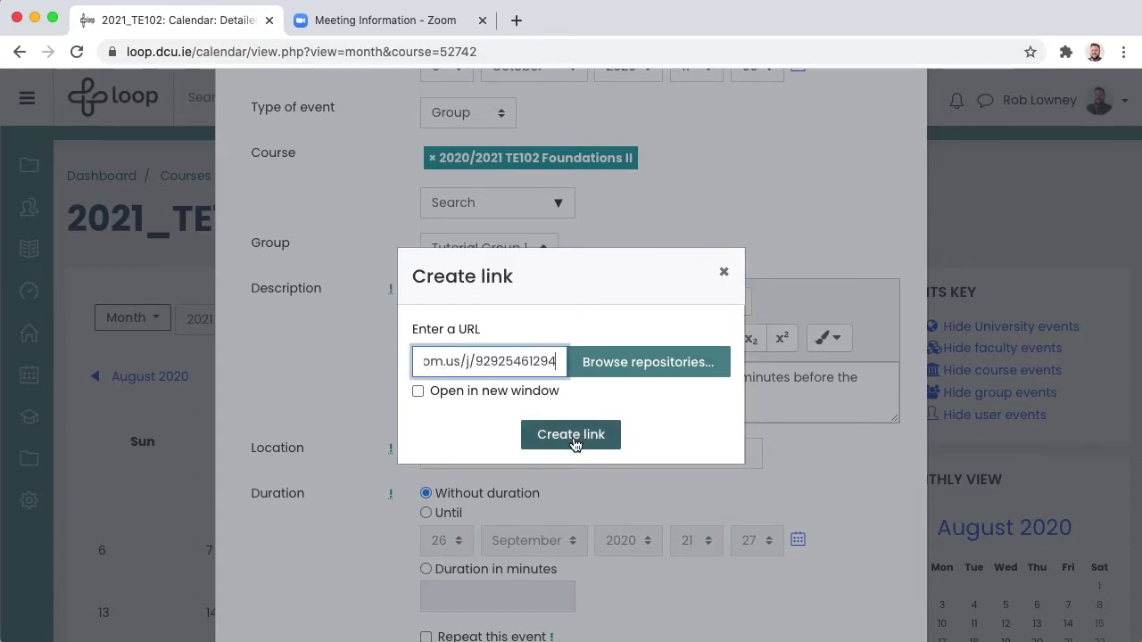
click(574, 440)
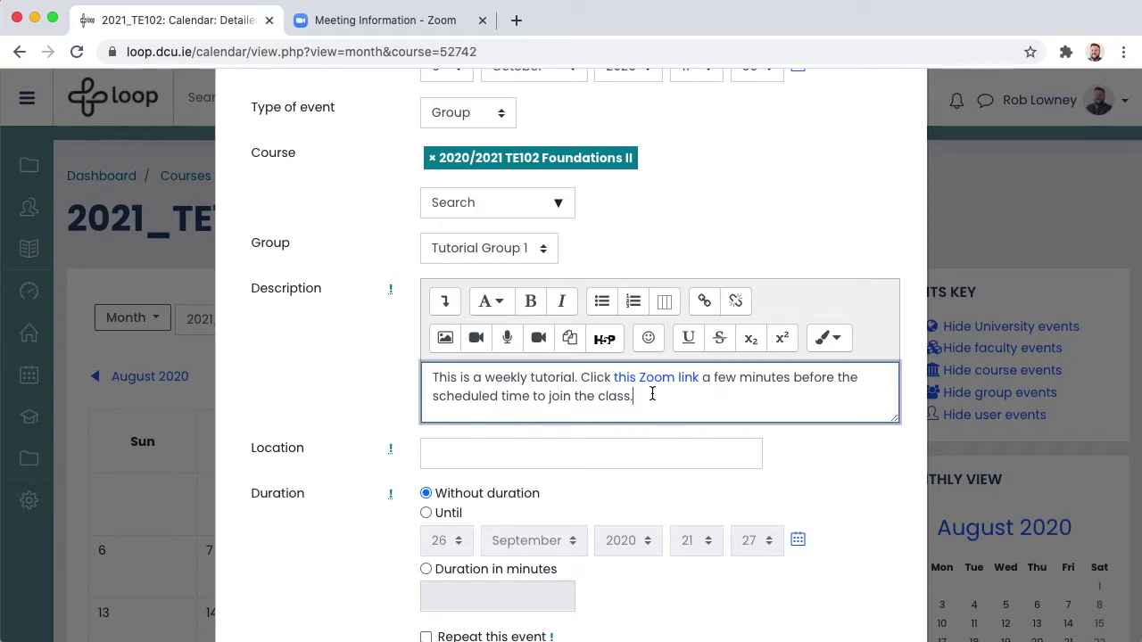
- Give the event a 60-minute duration and make it repeat weekly 10 times
scroll(419, 473, down, 5)
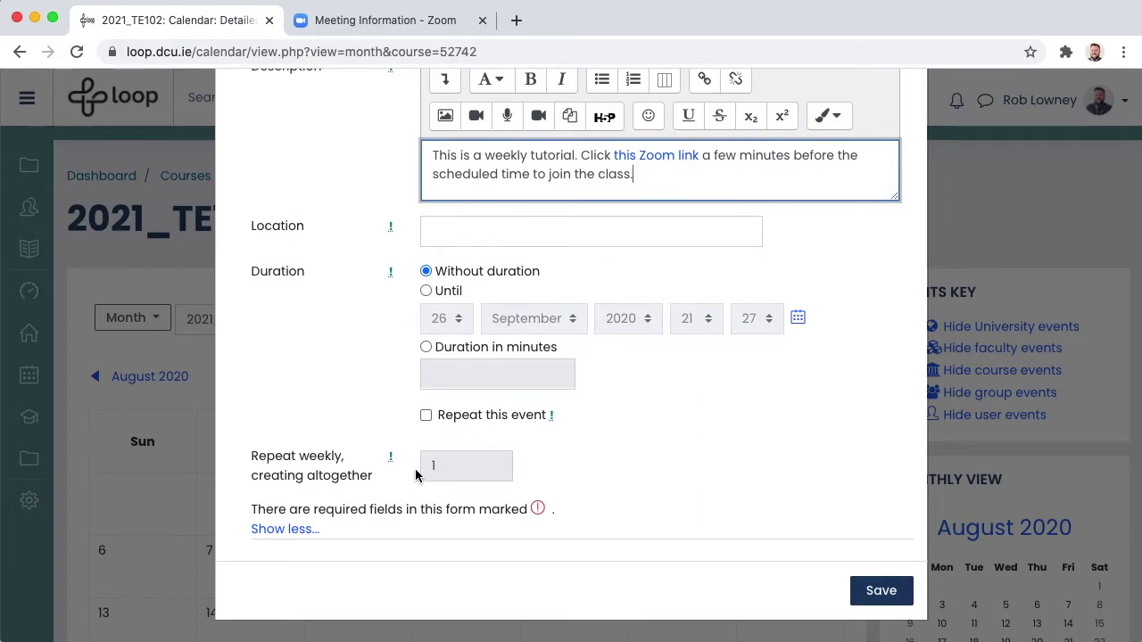
click(425, 347)
click(437, 373)
text(60)
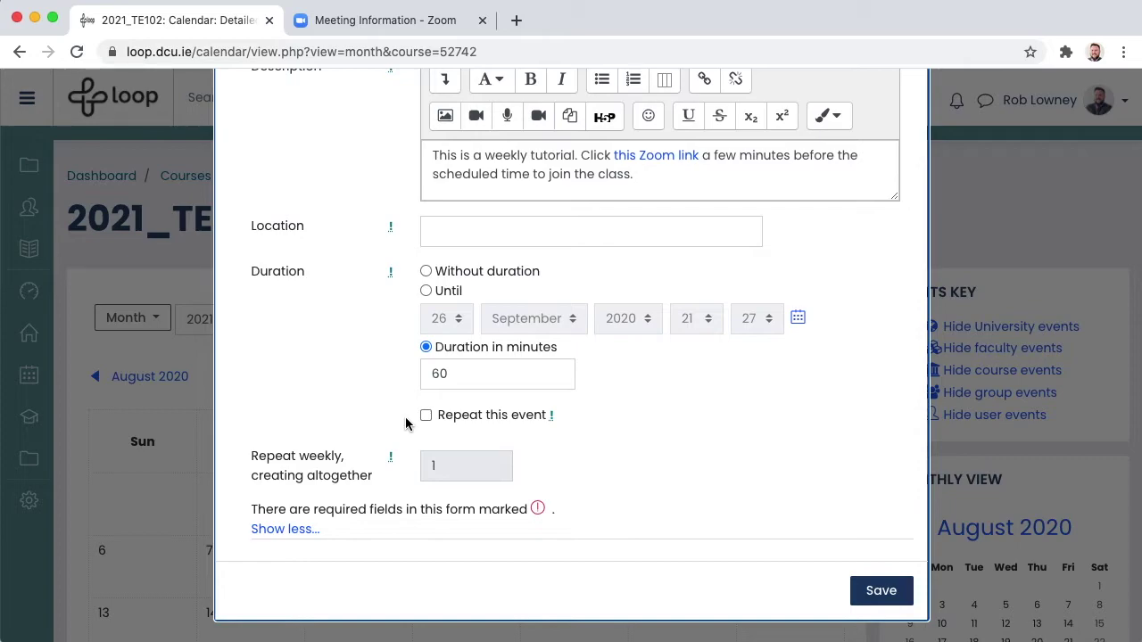
click(426, 415)
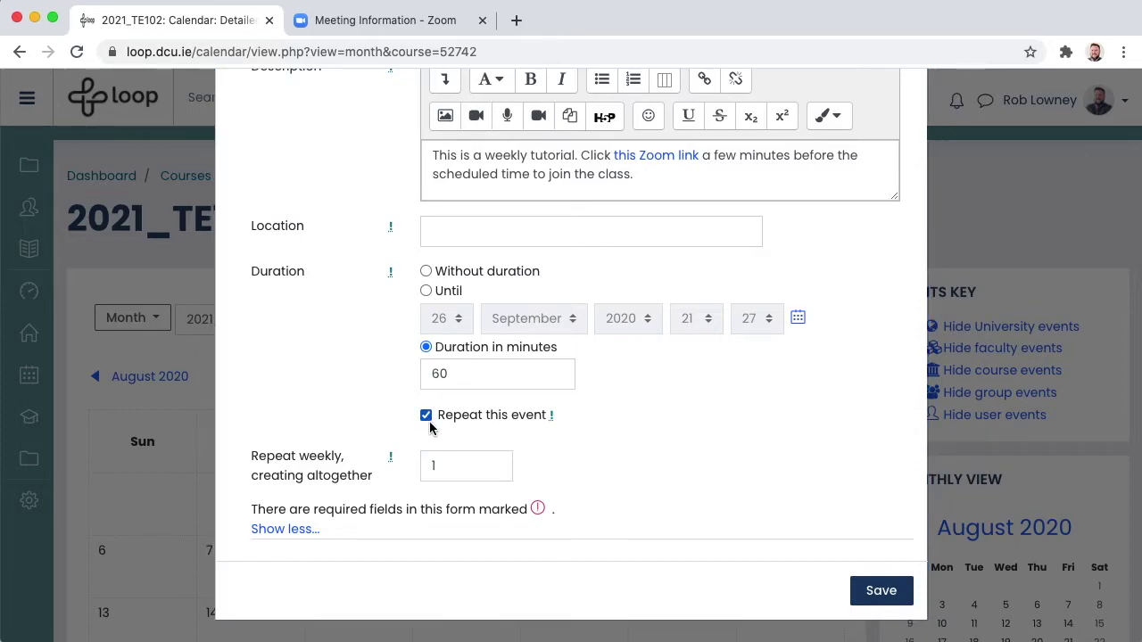
click(453, 465)
key(BackSpace)
text(10)
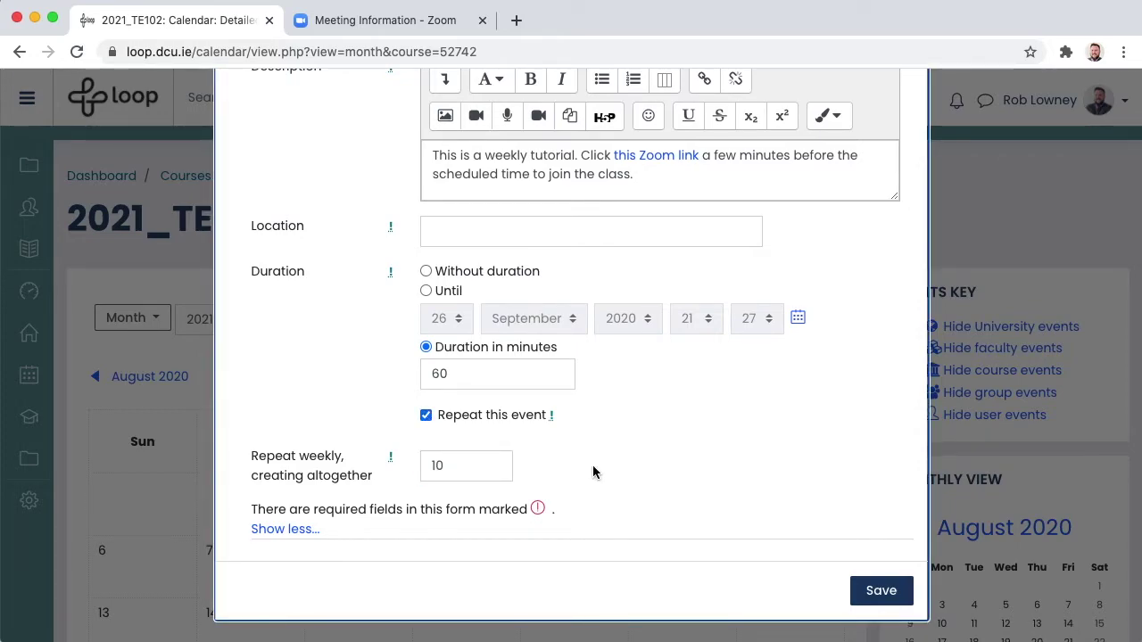
- Save the event and check the 6 October tutorial entry in the October 2020 calendar
click(882, 591)
scroll(803, 357, down, 4)
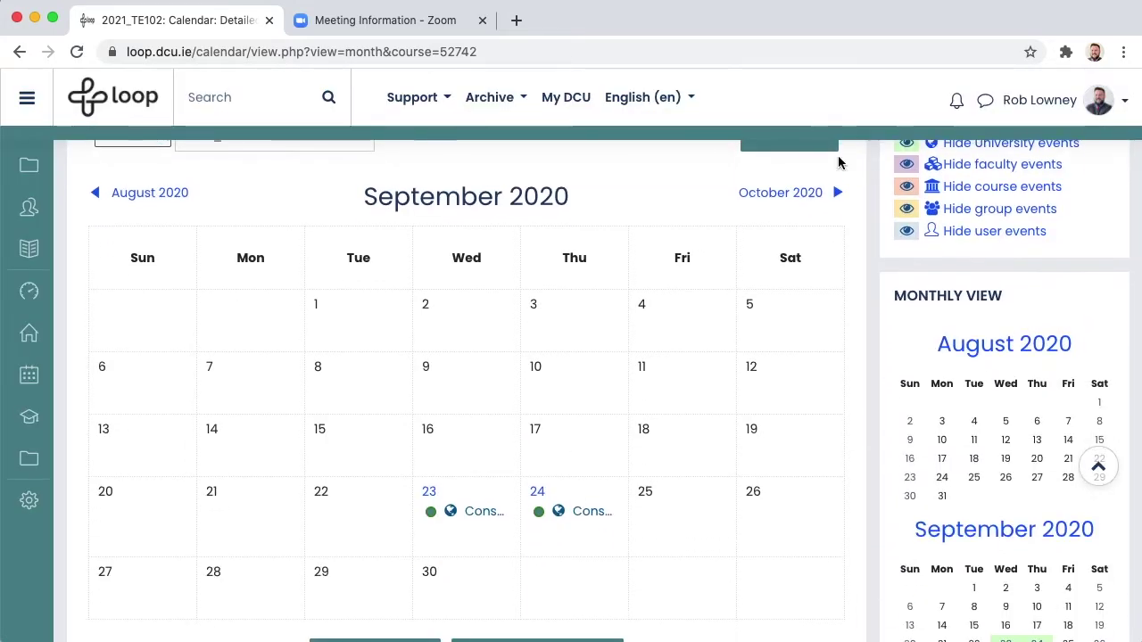
click(780, 196)
scroll(782, 201, down, 2)
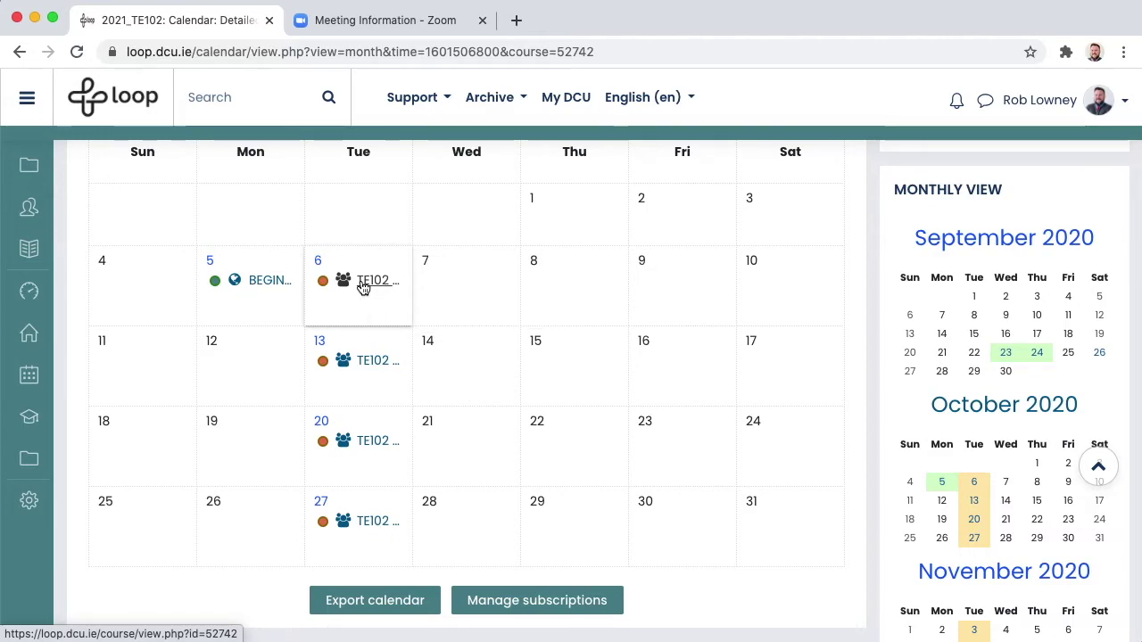
click(362, 286)
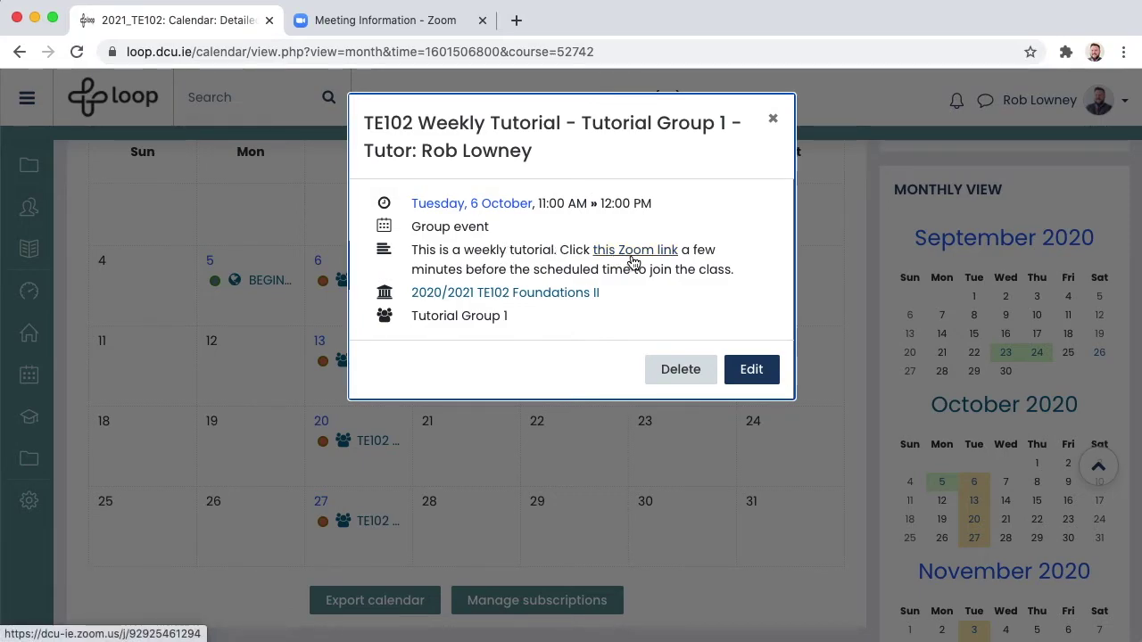
click(773, 119)
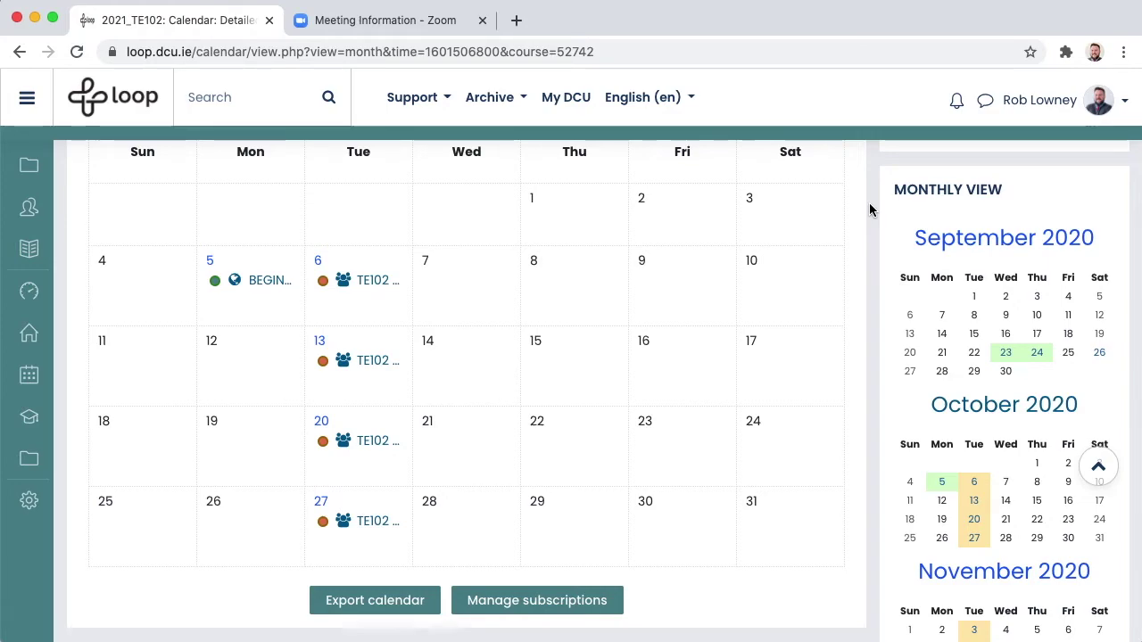
- Turn editing on for the 2021_TE102 course and add a URL resource to Live online classes
scroll(870, 209, up, 5)
click(580, 175)
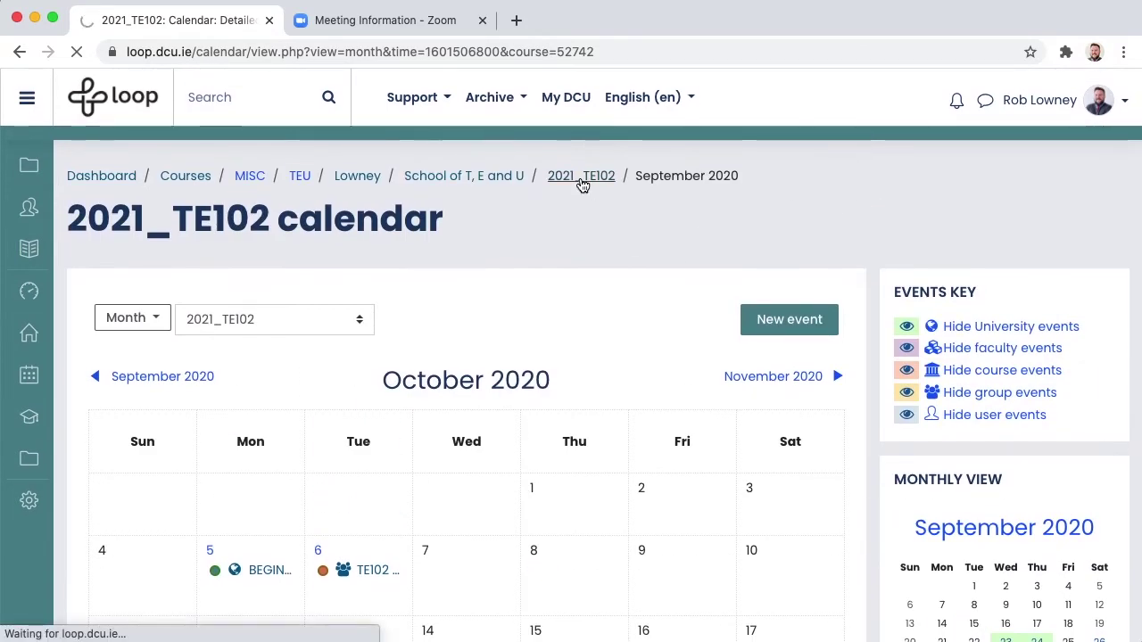
scroll(868, 476, down, 5)
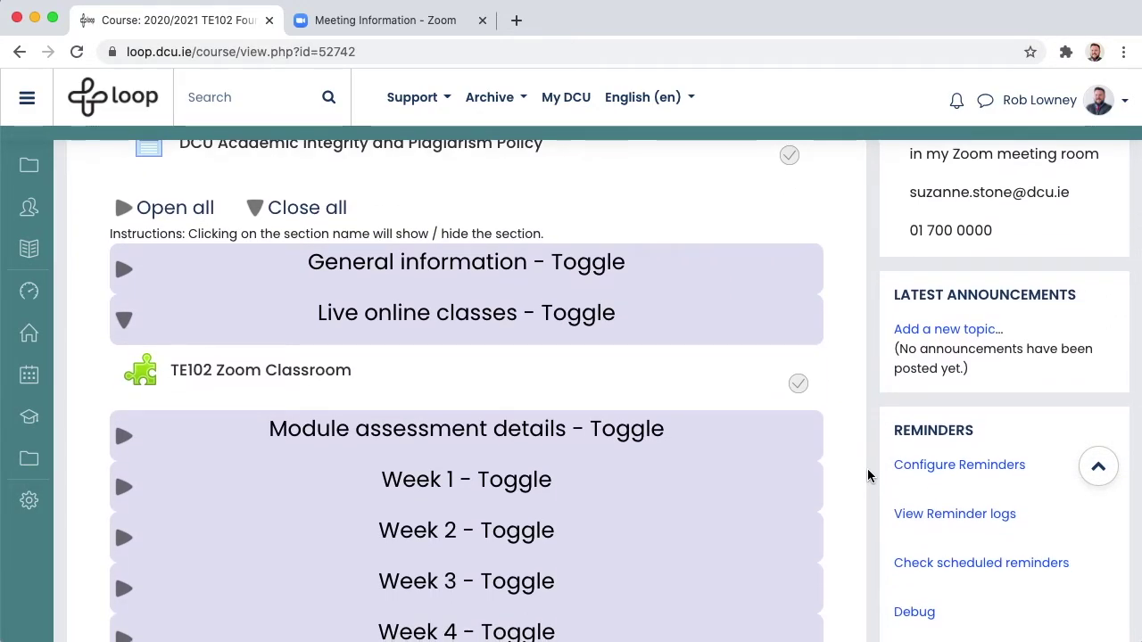
scroll(867, 469, up, 5)
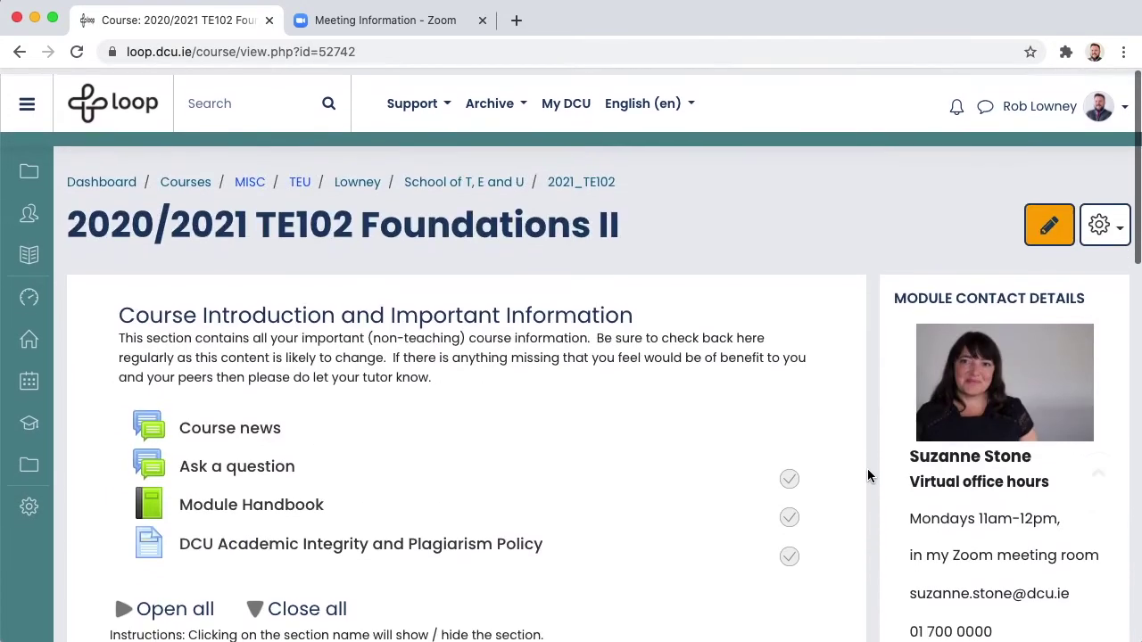
click(1049, 222)
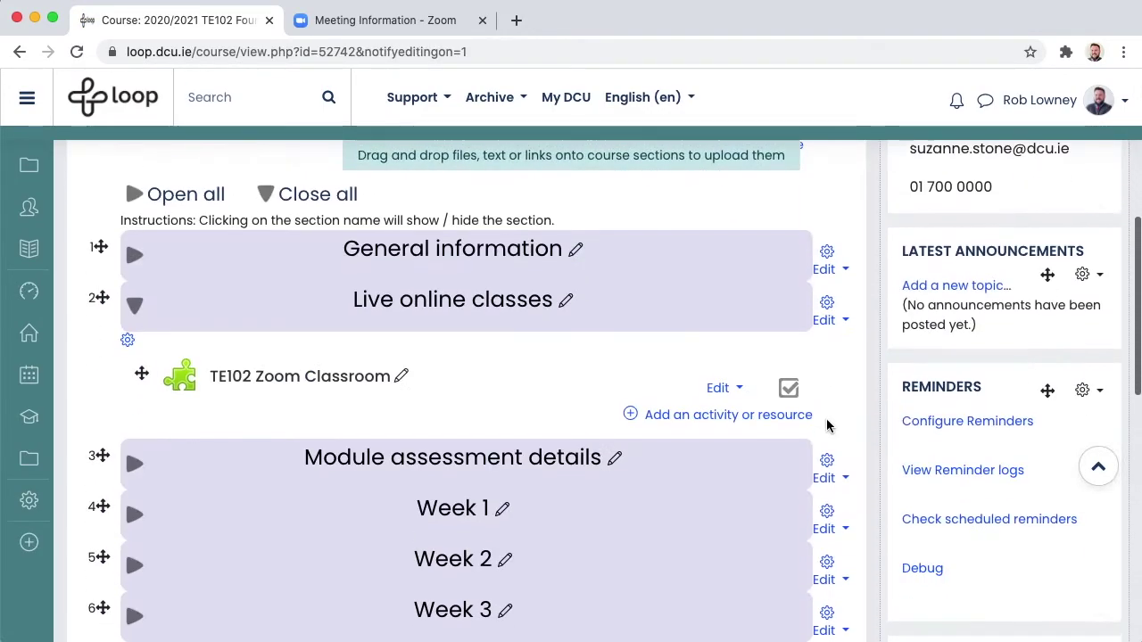
click(699, 420)
scroll(535, 446, down, 5)
click(429, 560)
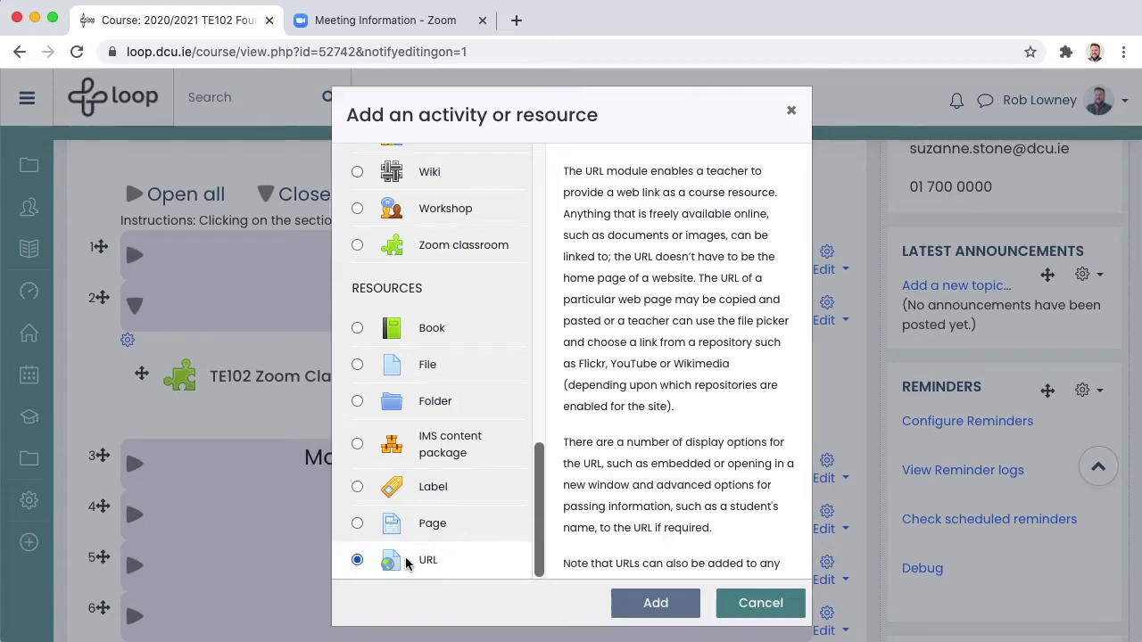
click(654, 604)
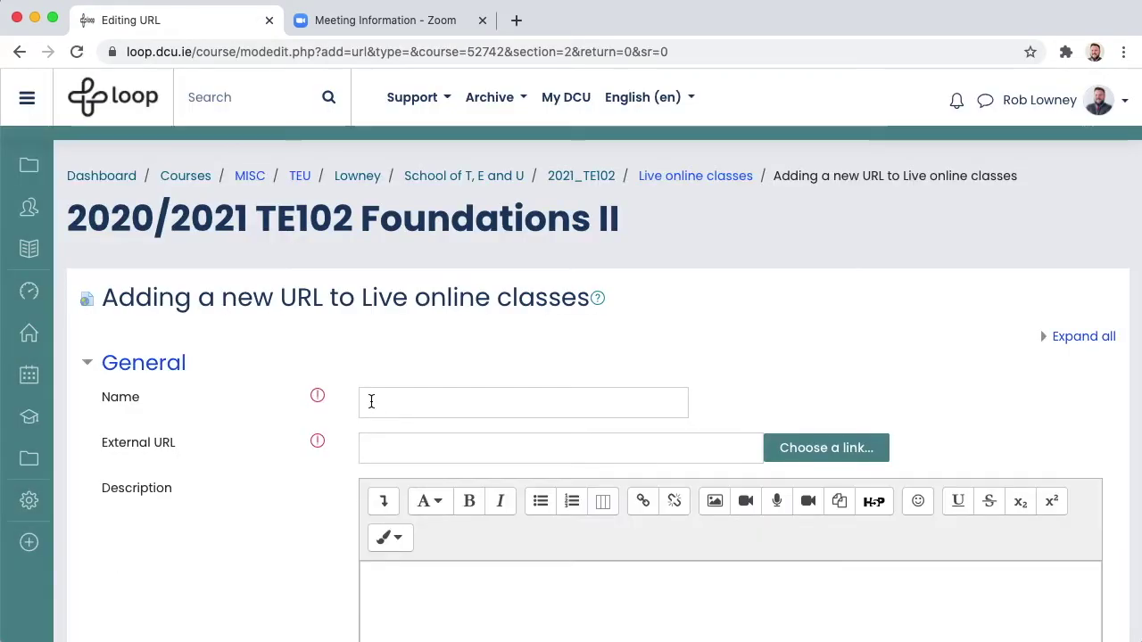
- Name it 'Zoom Link: Weekly Tutorial for Tutorial Group 1' plus tutor's name, paste the Zoom URL, and show the description on the course page
click(371, 401)
text(Zoom Link: Weekly Tutorial for Tuto)
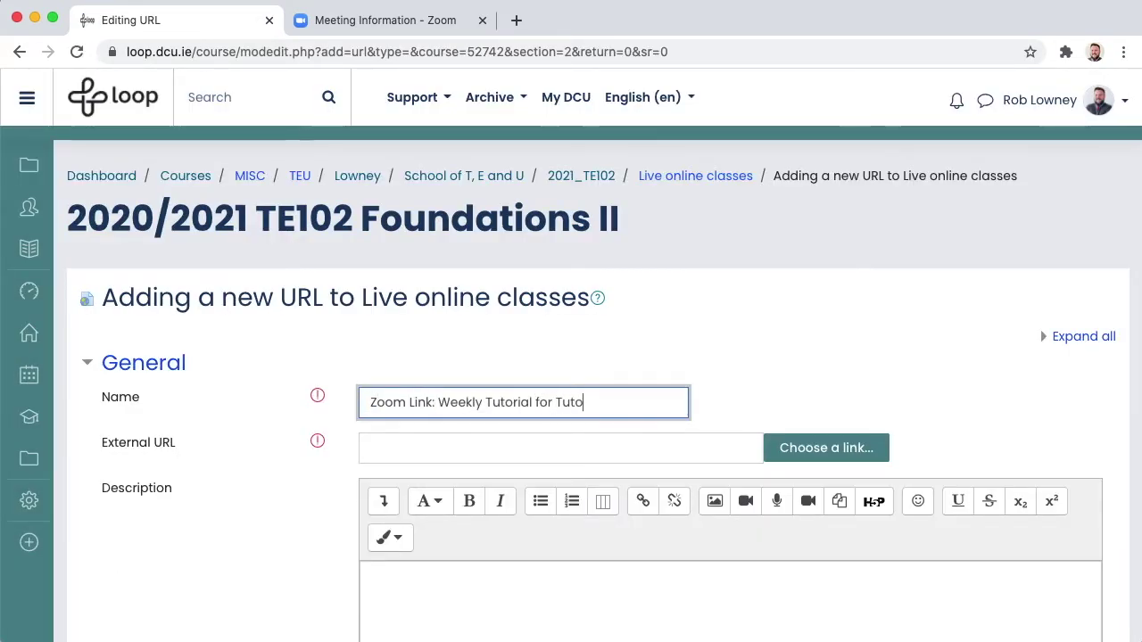
click(365, 451)
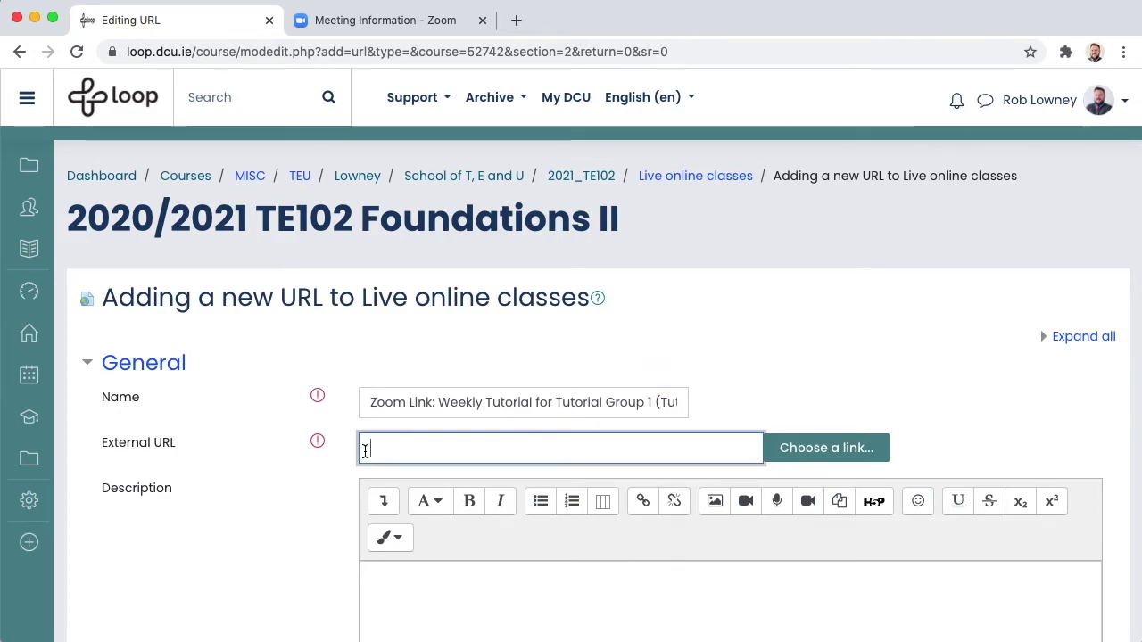
key(super+v)
scroll(365, 451, down, 5)
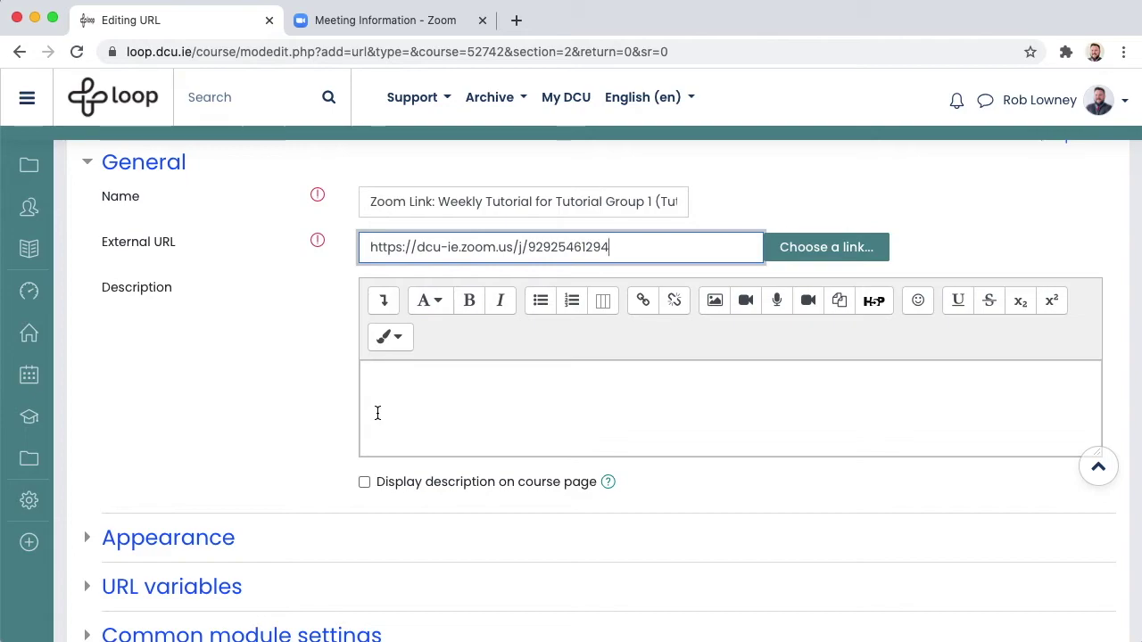
click(378, 413)
text(This is the Zoom link you will use each week to join your tutorial. It is for Tutorial Group 1 o)
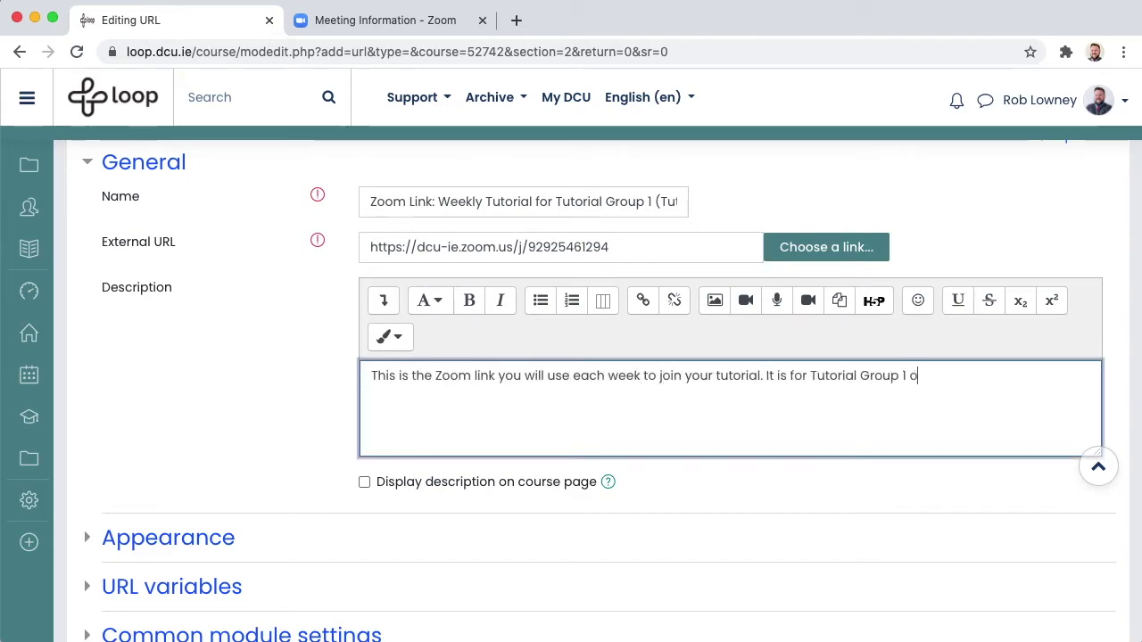
text(nly.)
click(365, 483)
scroll(102, 485, down, 7)
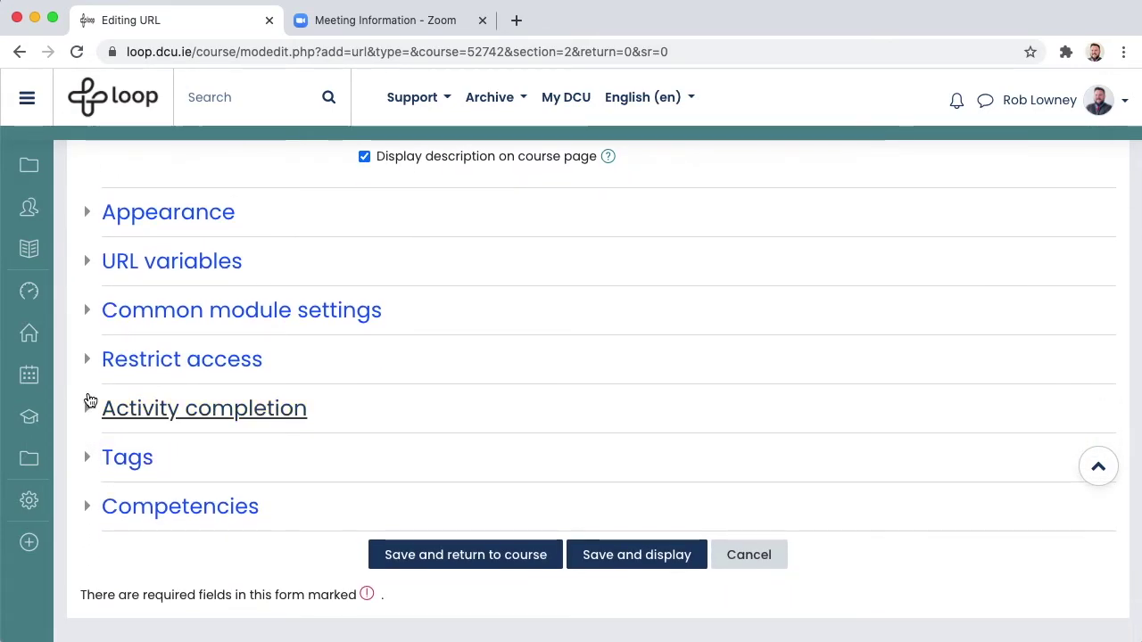
- Add a Group restriction for Tutorial Group 1 and hide the link entirely from other students
click(90, 362)
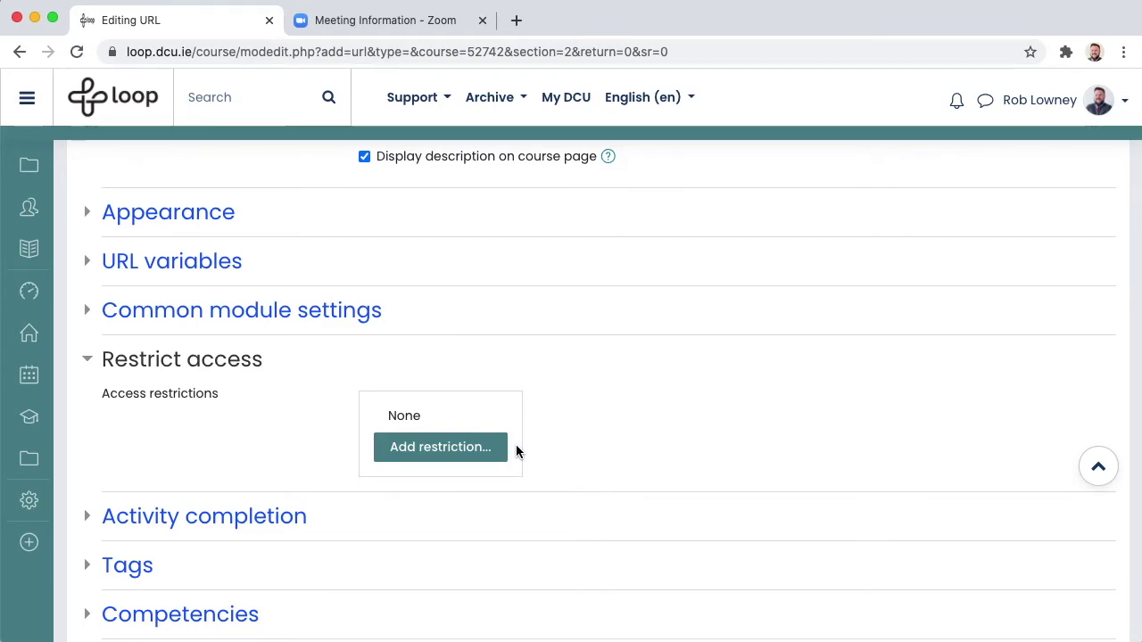
click(434, 458)
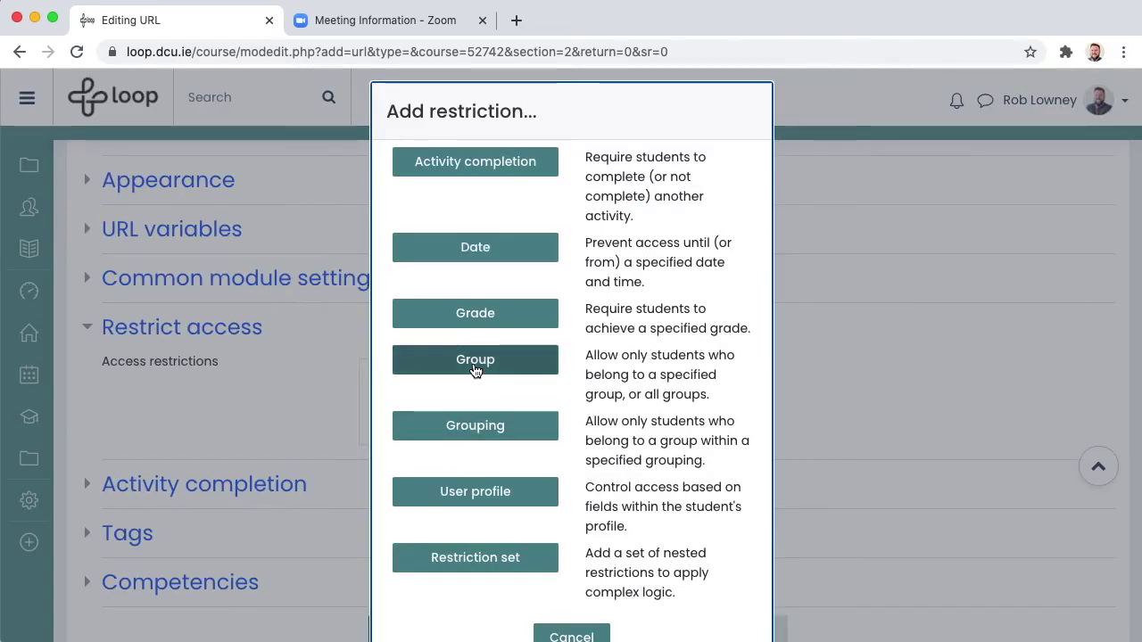
click(475, 370)
click(586, 450)
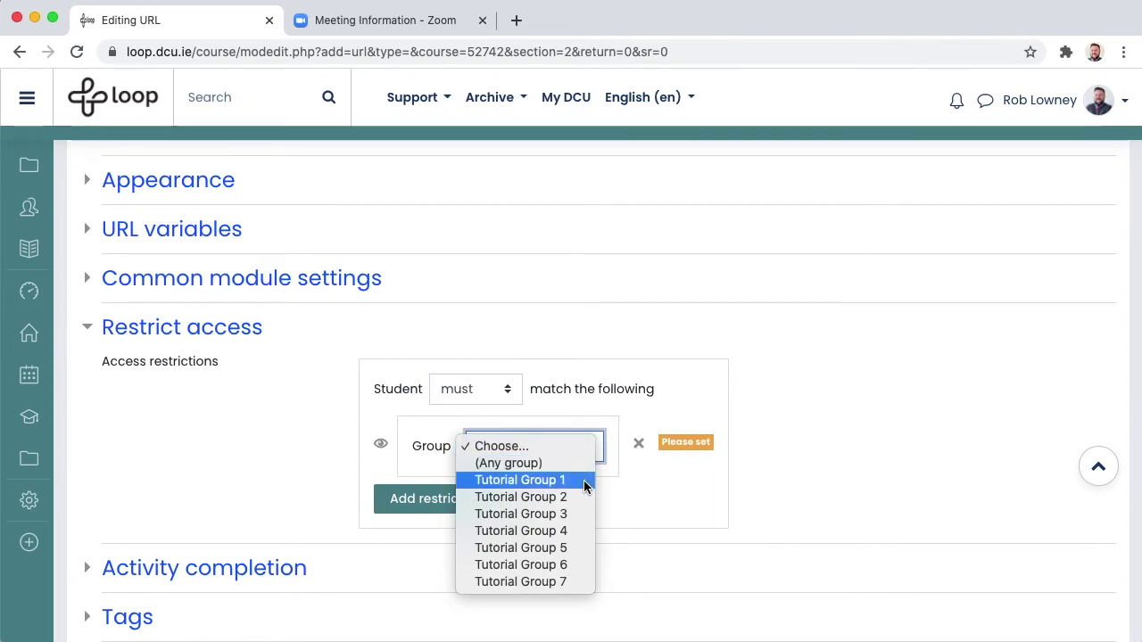
click(584, 480)
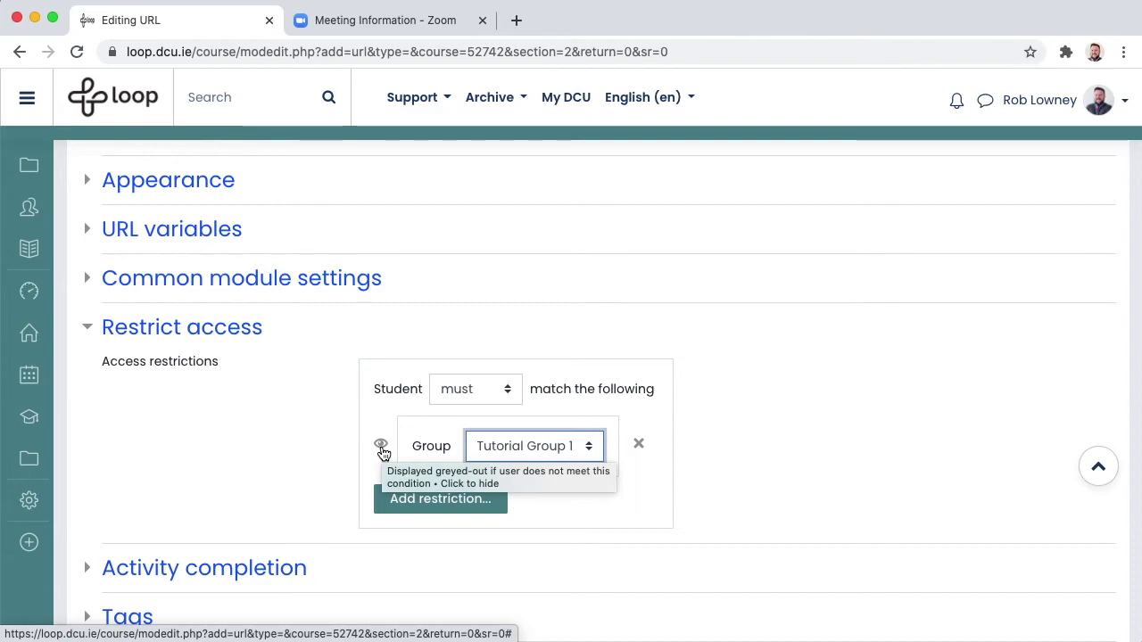
click(382, 451)
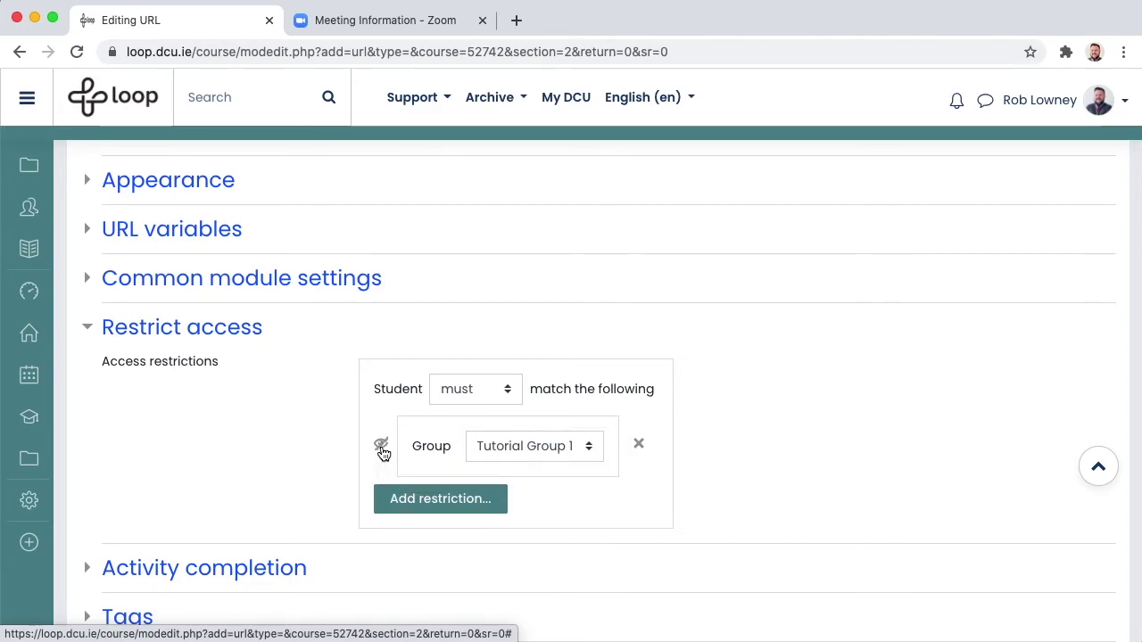
scroll(384, 453, down, 3)
scroll(382, 454, down, 1)
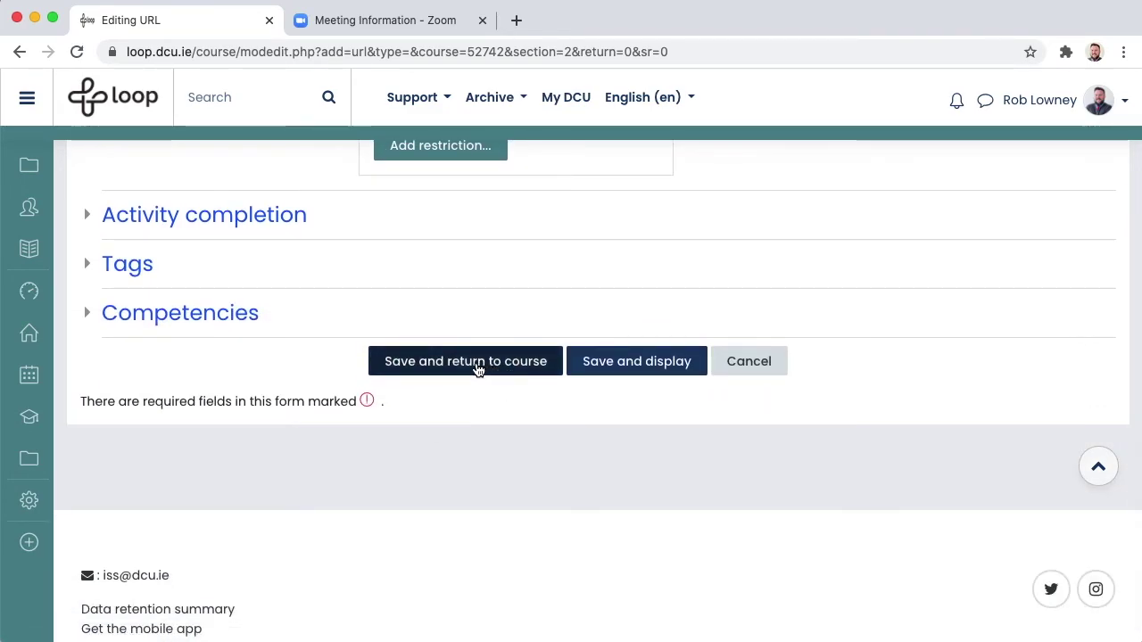
- Save the 'Zoom Link: Weekly Tutorial' resource and return to the course's Live online classes section
click(477, 366)
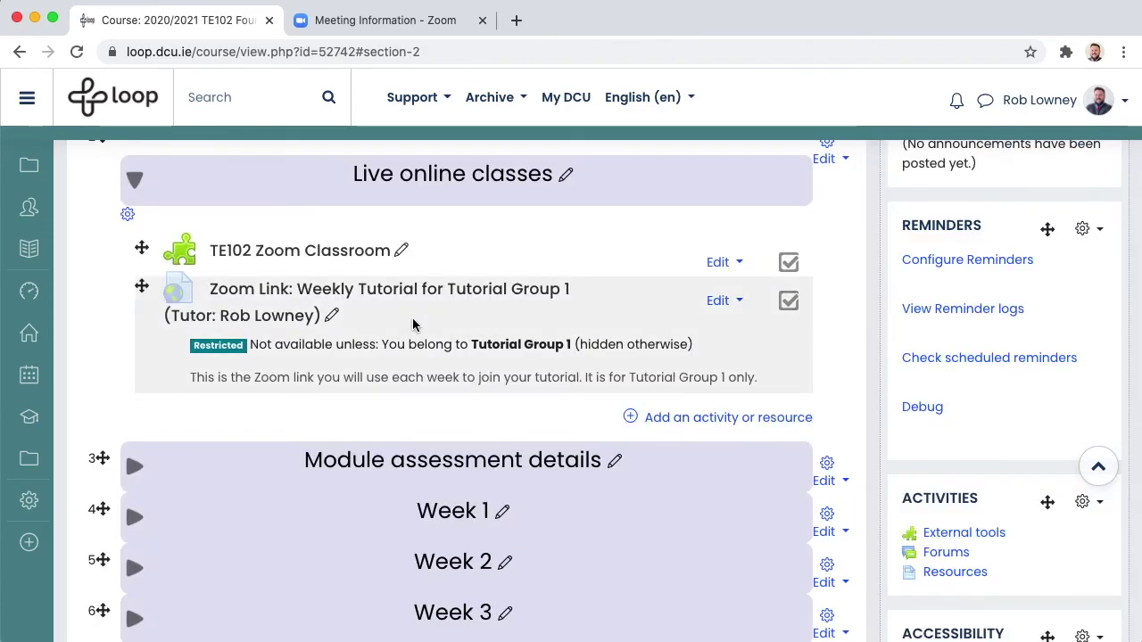